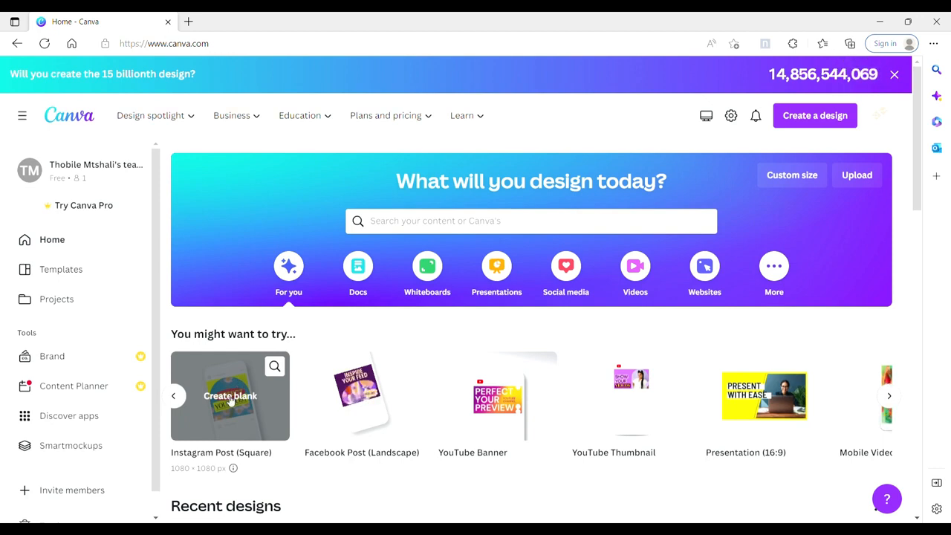
Create a new blank design with a custom size of 1080 × 1080 px
{"action": "left_click", "coordinate": [805, 179]}
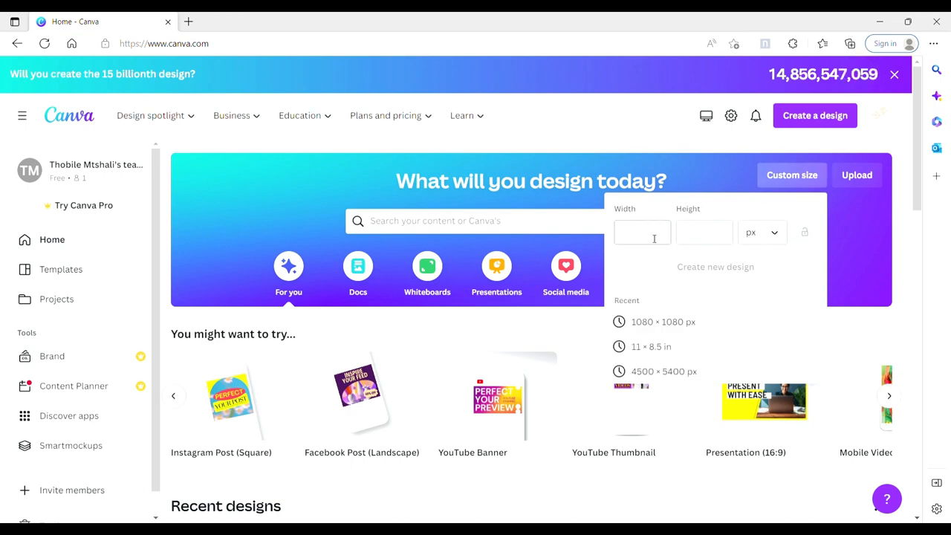
{"action": "left_click", "coordinate": [674, 328]}
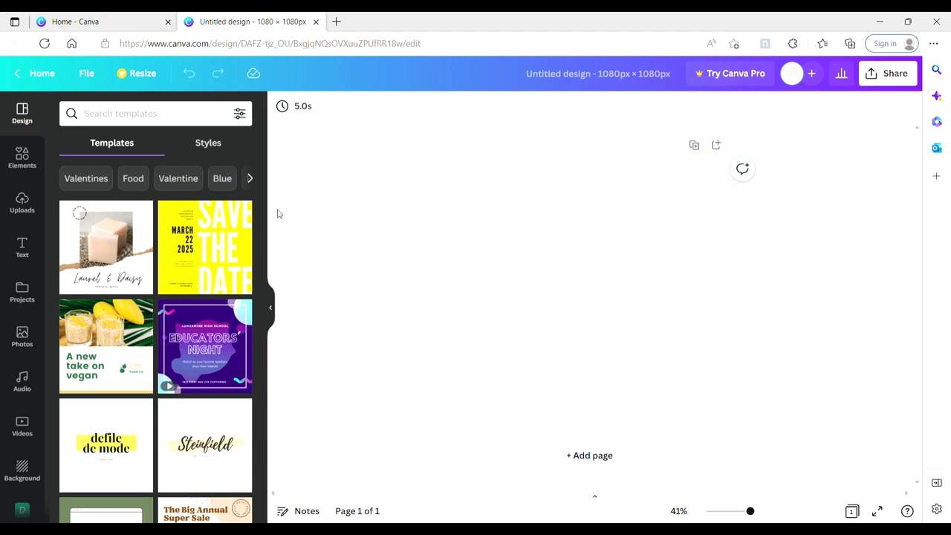
Search the photo library for "soccer field" and add the night-time field photo with purple sky to the page
{"action": "left_click", "coordinate": [22, 338]}
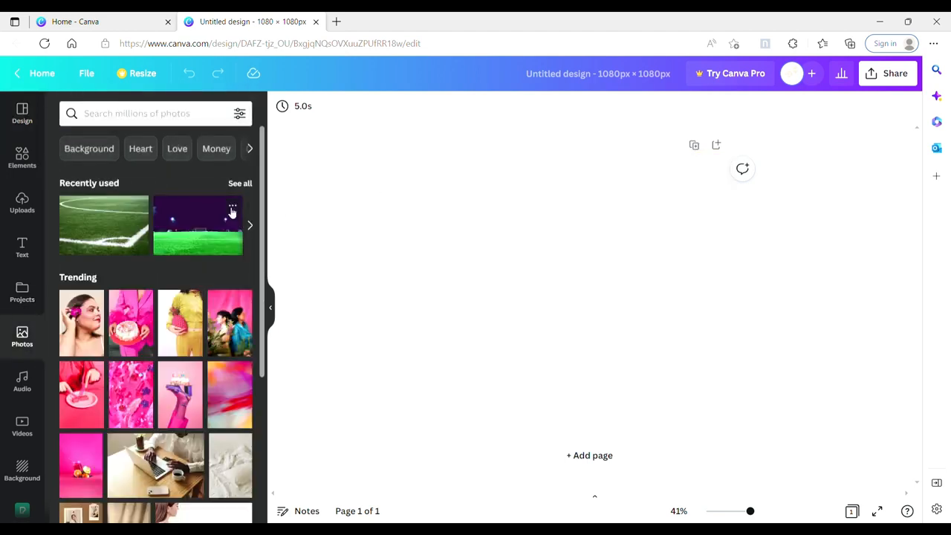
{"action": "left_click", "coordinate": [175, 113]}
{"action": "type", "text": "soccer"}
{"action": "left_click", "coordinate": [147, 168]}
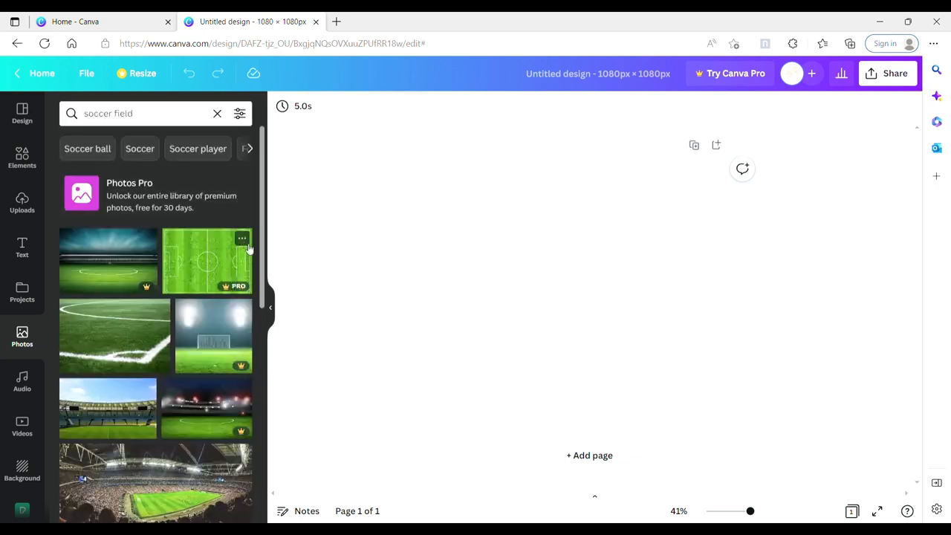
{"action": "scroll", "coordinate": [261, 268], "scroll_direction": "down", "scroll_amount": 1}
{"action": "left_click_drag", "start_coordinate": [263, 275], "coordinate": [258, 421]}
{"action": "scroll", "coordinate": [256, 469], "scroll_direction": "down", "scroll_amount": 3}
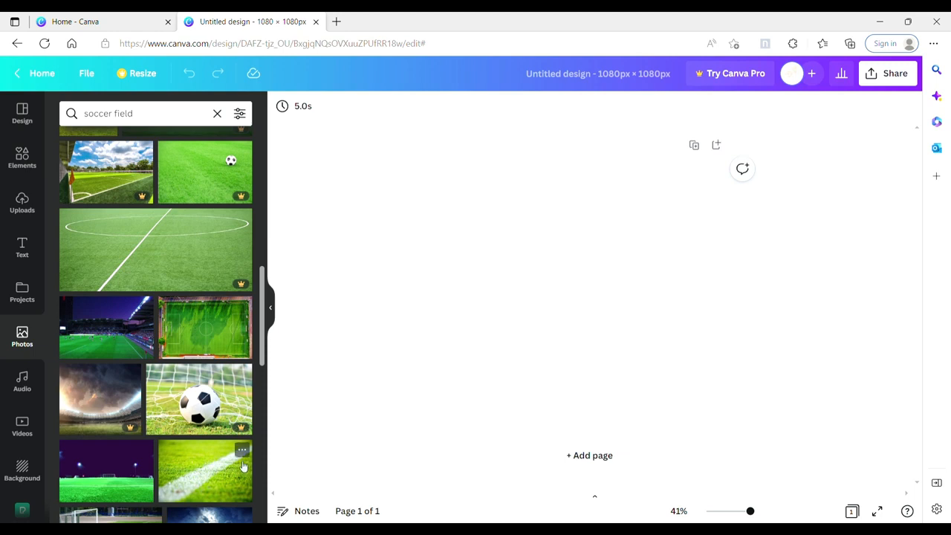
{"action": "left_click", "coordinate": [148, 483]}
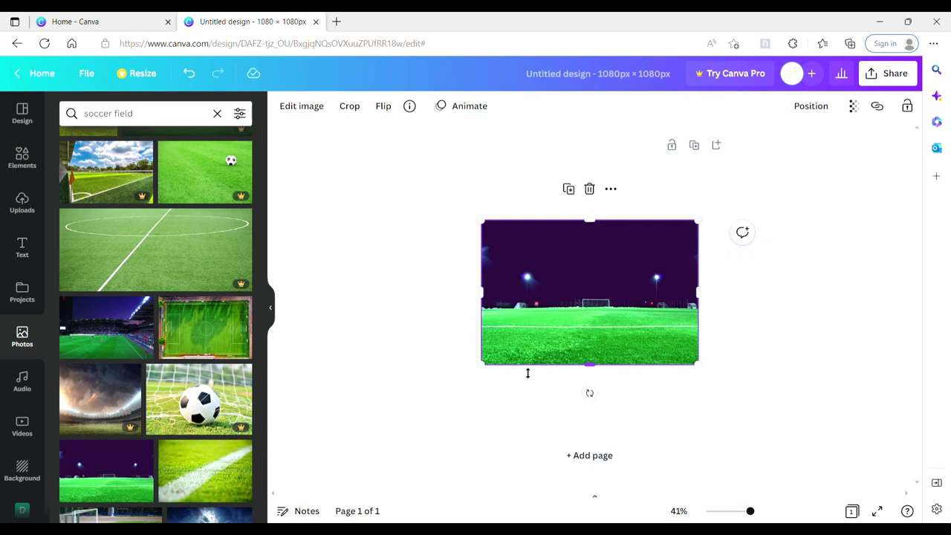
Set the soccer field photo as the page background
{"action": "right_click", "coordinate": [619, 287]}
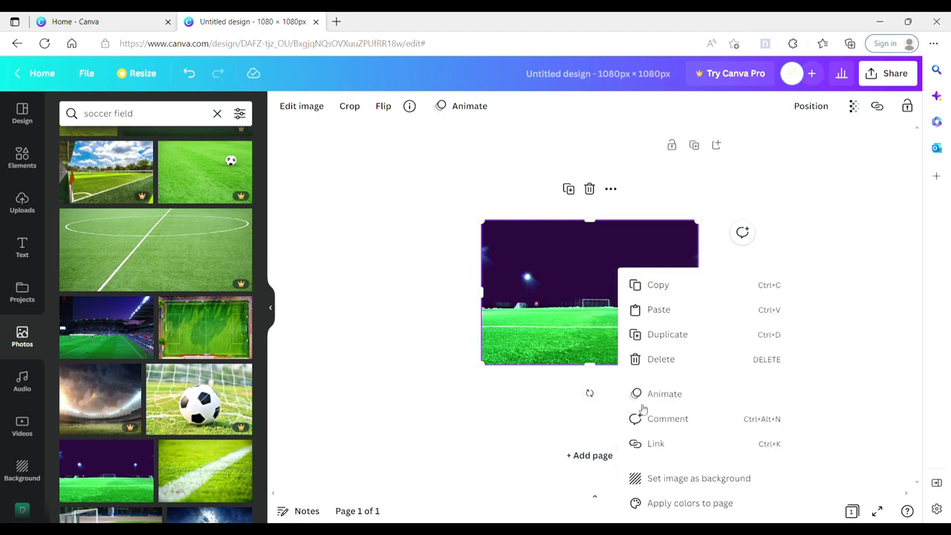
{"action": "left_click", "coordinate": [687, 480]}
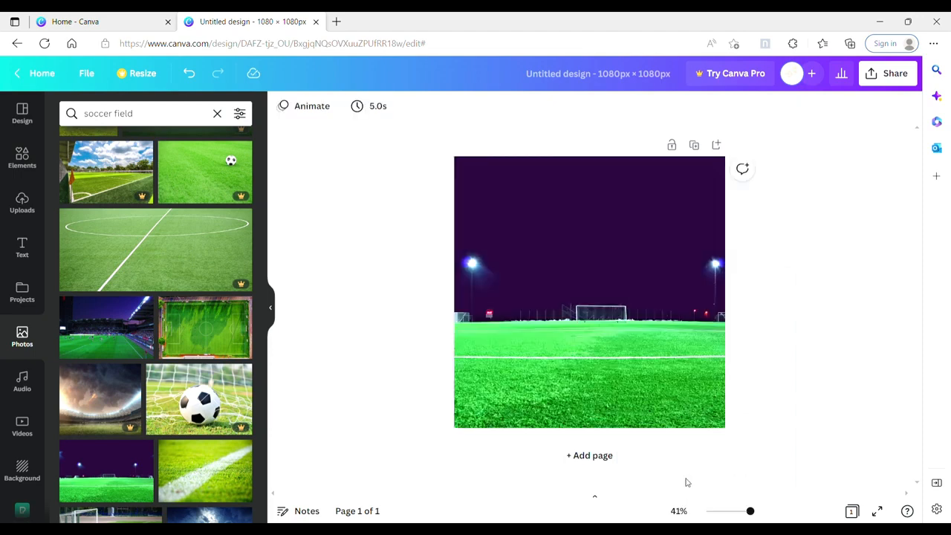
{"action": "left_click", "coordinate": [644, 336]}
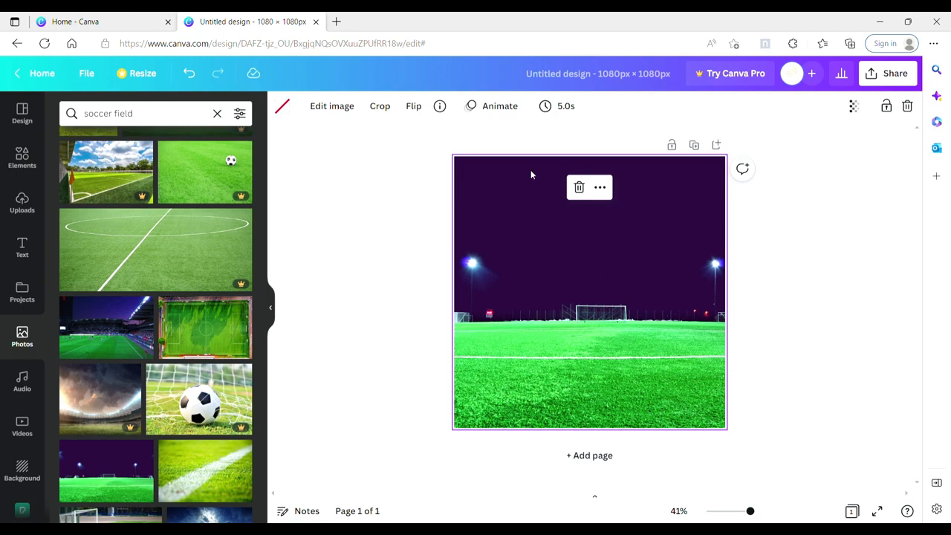
Add a square shape and stretch it on all sides to cover the whole page
{"action": "left_click", "coordinate": [22, 156]}
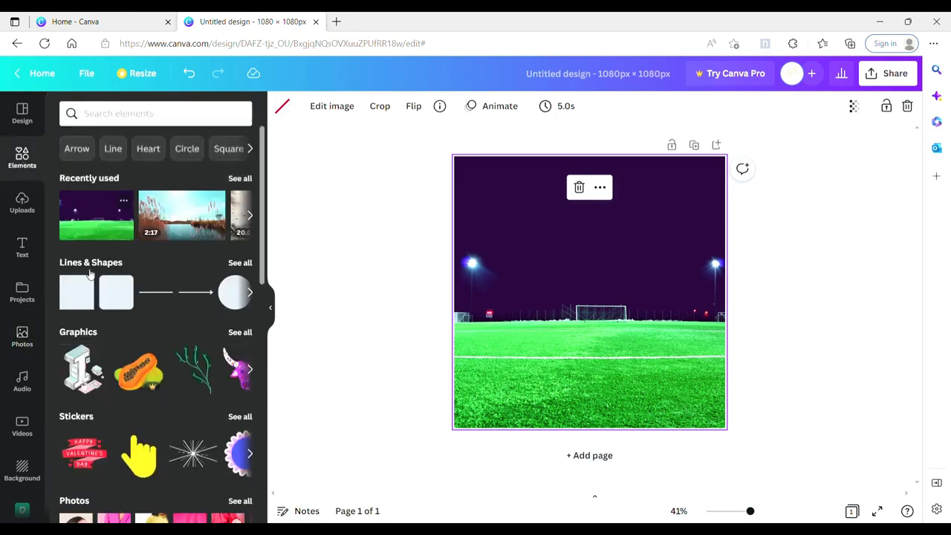
{"action": "left_click", "coordinate": [84, 301]}
{"action": "left_click_drag", "start_coordinate": [590, 250], "coordinate": [596, 159]}
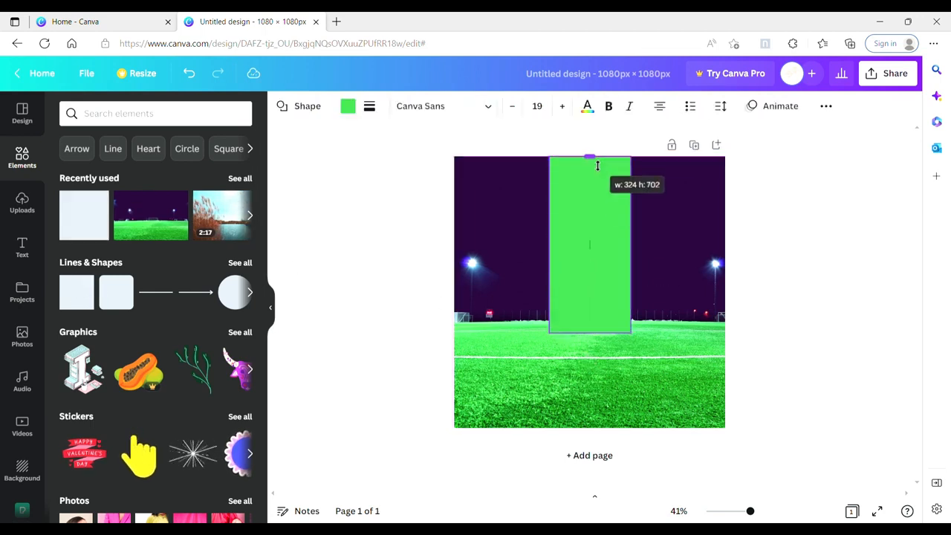
{"action": "left_click_drag", "start_coordinate": [549, 245], "coordinate": [454, 249]}
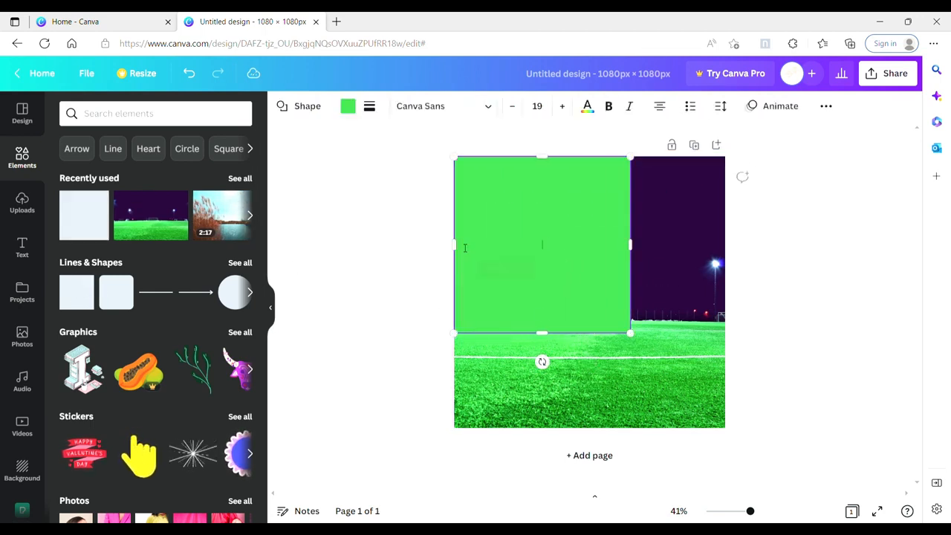
{"action": "left_click_drag", "start_coordinate": [540, 334], "coordinate": [542, 428]}
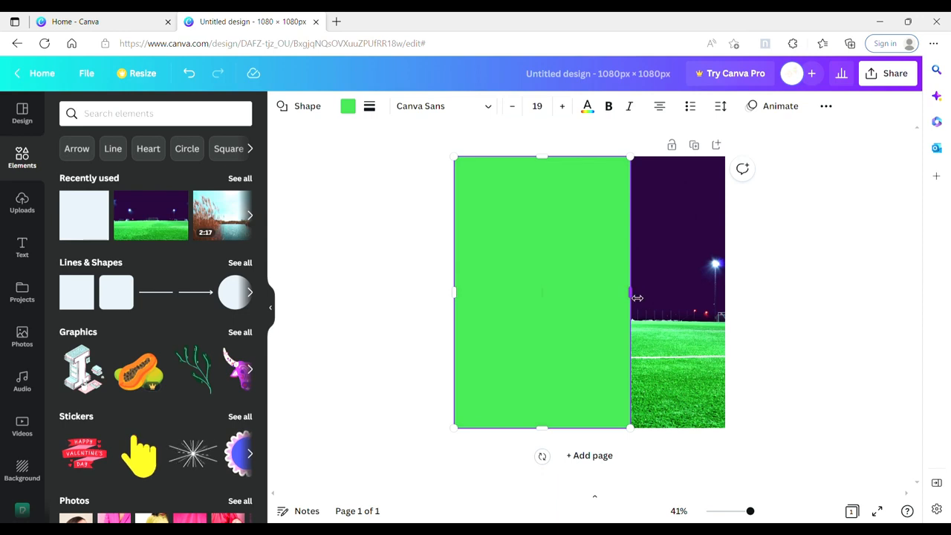
{"action": "left_click_drag", "start_coordinate": [630, 292], "coordinate": [730, 297]}
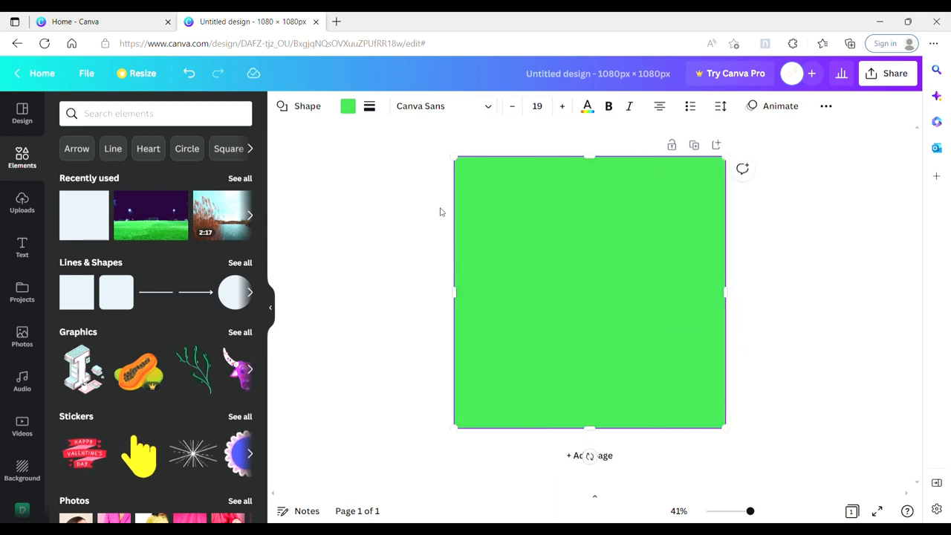
Fill the full-page square with black and set its transparency to about 60
{"action": "left_click", "coordinate": [354, 110]}
{"action": "left_click", "coordinate": [142, 171]}
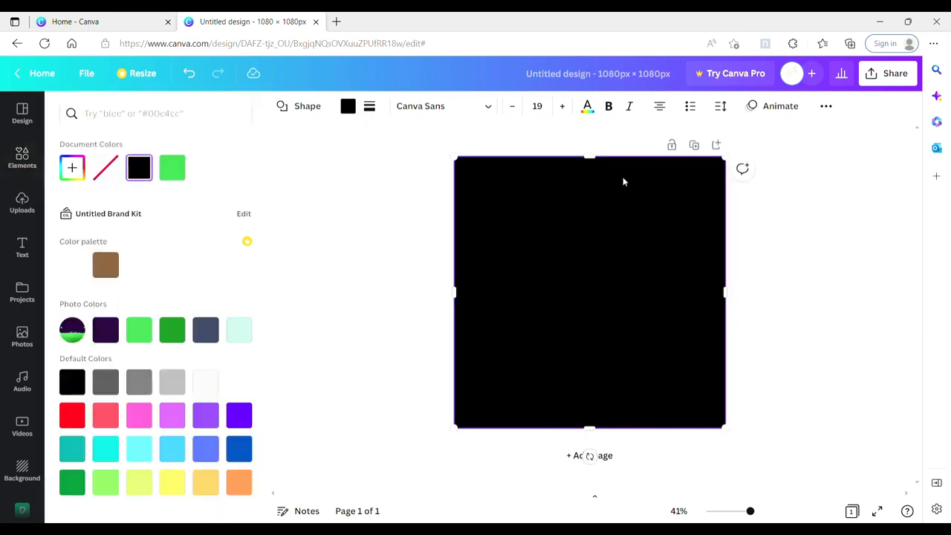
{"action": "left_click", "coordinate": [827, 107]}
{"action": "left_click", "coordinate": [766, 139]}
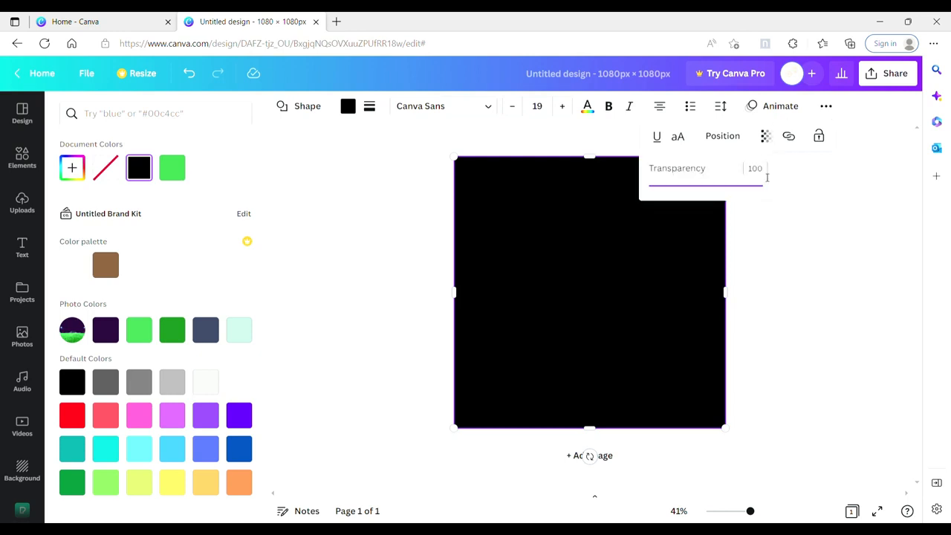
{"action": "left_click_drag", "start_coordinate": [766, 185], "coordinate": [722, 189]}
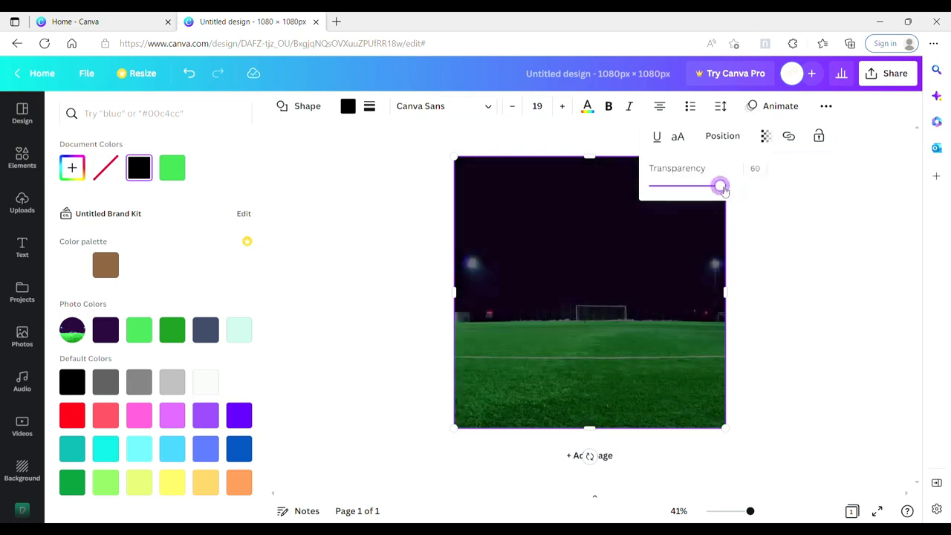
{"action": "left_click", "coordinate": [687, 252]}
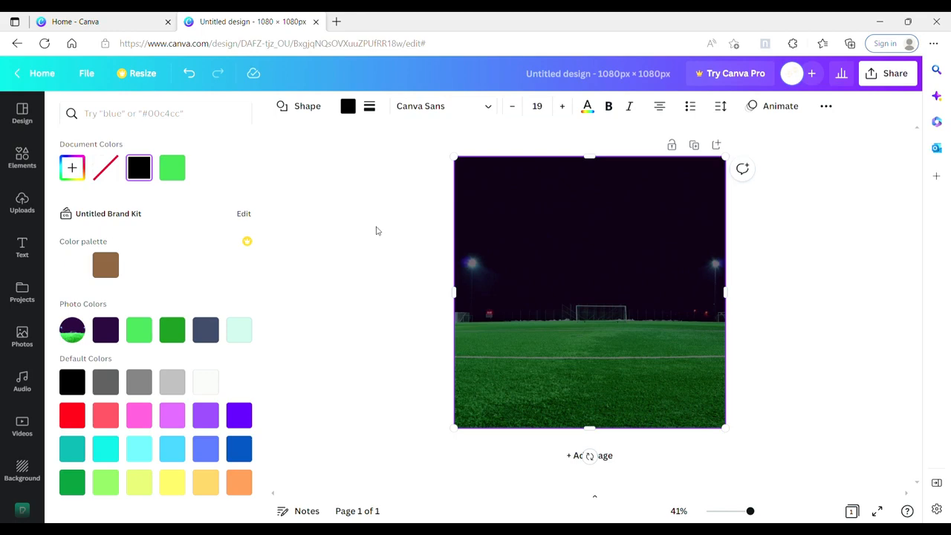
Add the uploaded cut-out of the soccer player kicking a ball to the page
{"action": "left_click", "coordinate": [30, 208]}
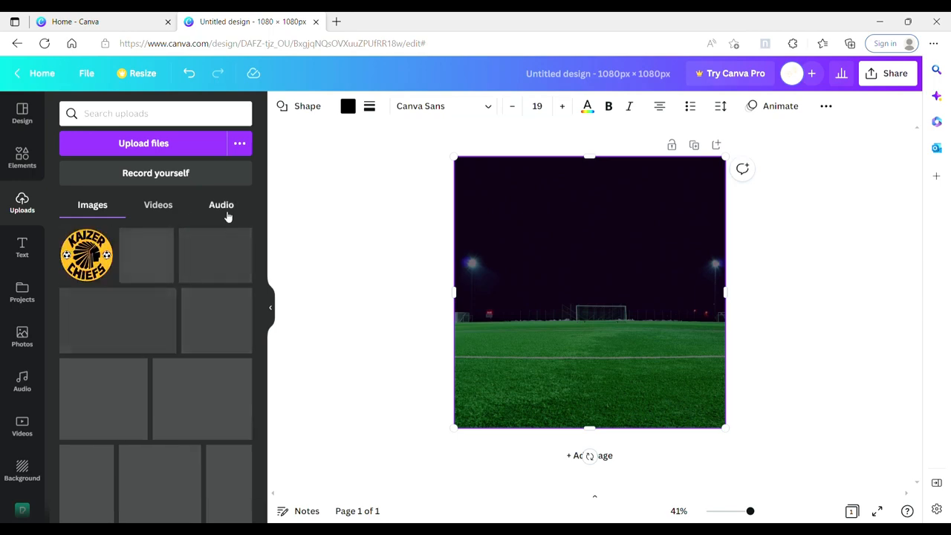
{"action": "scroll", "coordinate": [216, 379], "scroll_direction": "down", "scroll_amount": 10}
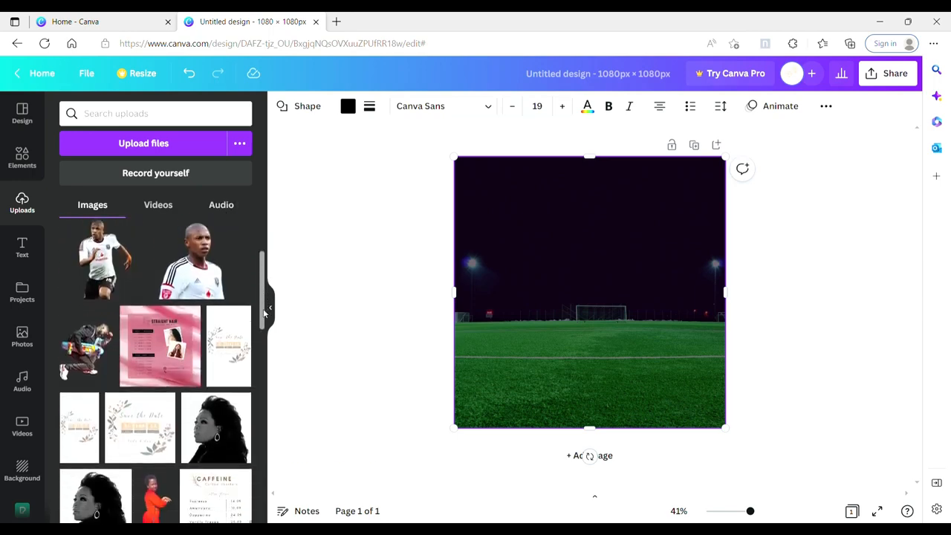
{"action": "scroll", "coordinate": [254, 393], "scroll_direction": "down", "scroll_amount": 2}
{"action": "left_click_drag", "start_coordinate": [260, 369], "coordinate": [263, 480]}
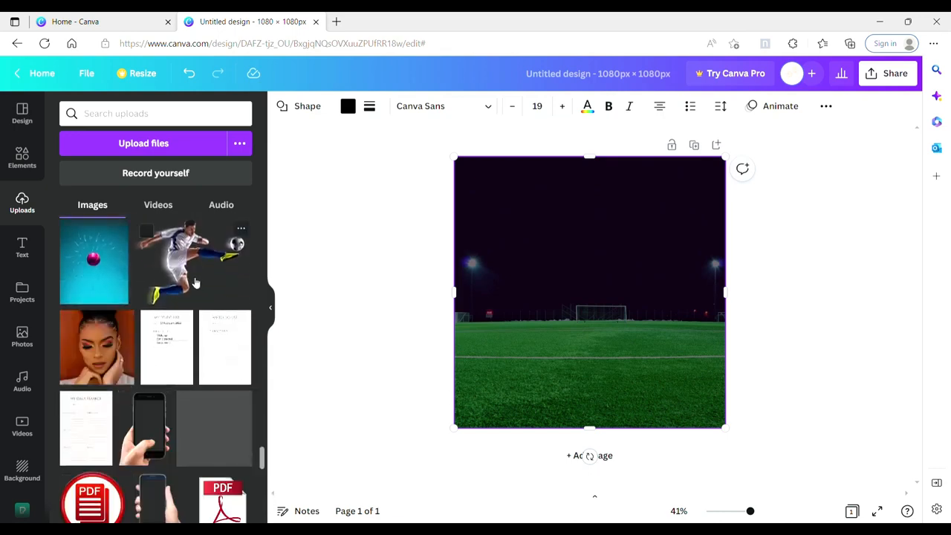
{"action": "left_click", "coordinate": [196, 283]}
Move the soccer player to the lower-left corner of the page and adjust the image size and crop there
{"action": "left_click", "coordinate": [23, 157]}
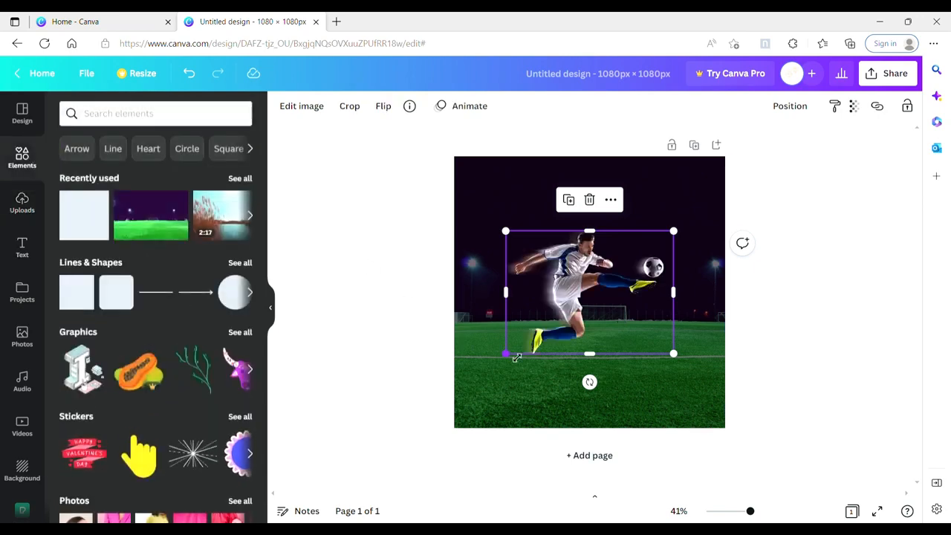
{"action": "left_click_drag", "start_coordinate": [600, 312], "coordinate": [550, 367]}
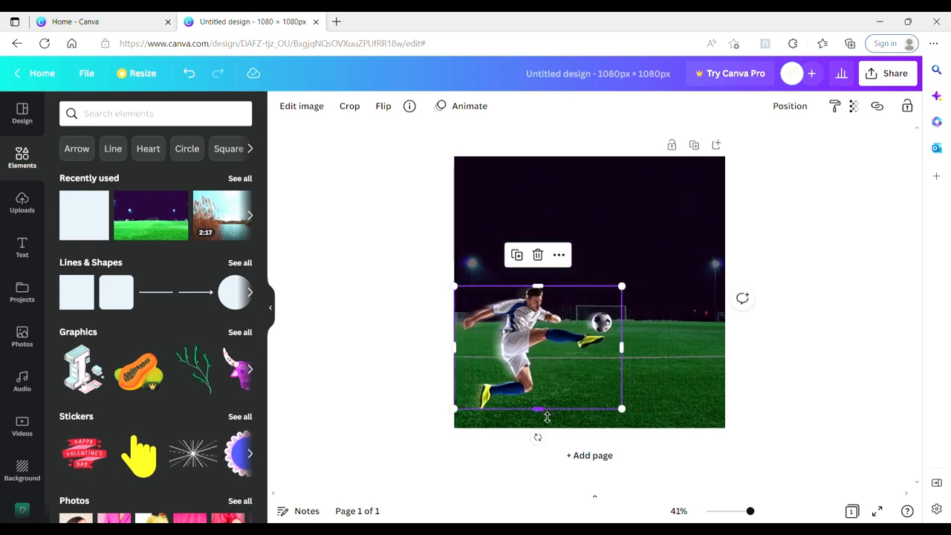
{"action": "left_click_drag", "start_coordinate": [547, 417], "coordinate": [547, 435]}
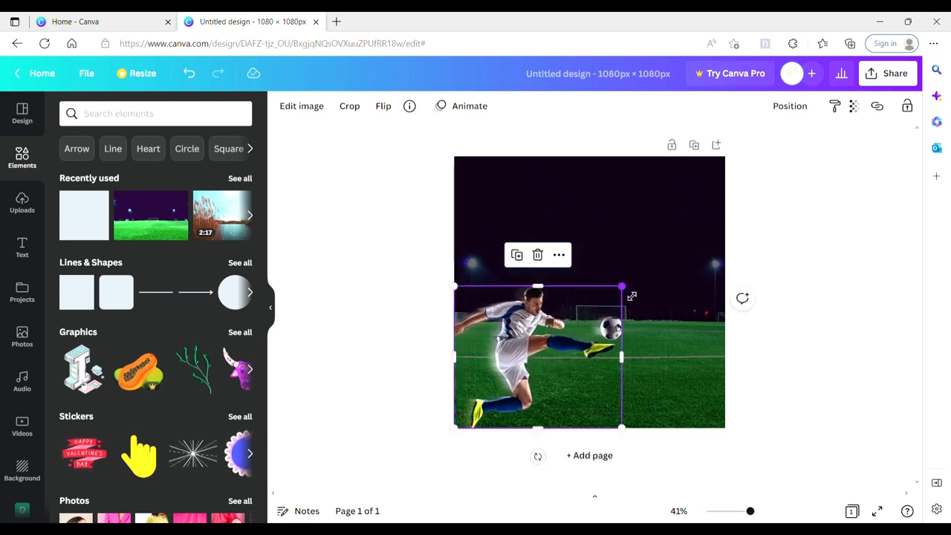
{"action": "left_click_drag", "start_coordinate": [632, 297], "coordinate": [621, 307]}
{"action": "left_click_drag", "start_coordinate": [558, 362], "coordinate": [559, 354]}
Enlarge and reposition the background field photo within its crop, keeping the black overlay aligned over the whole page
{"action": "left_click", "coordinate": [658, 307]}
{"action": "left_click_drag", "start_coordinate": [658, 306], "coordinate": [662, 339]}
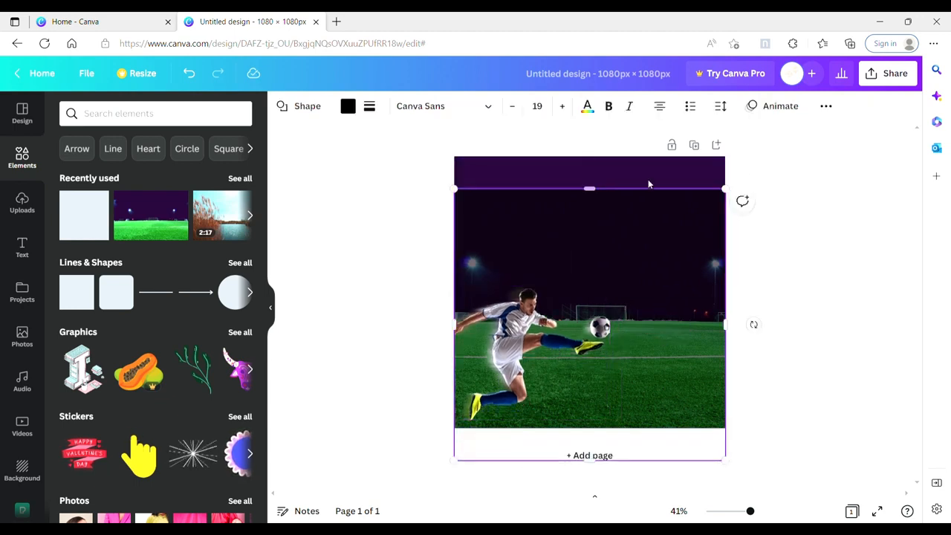
{"action": "double_click", "coordinate": [648, 183]}
{"action": "left_click_drag", "start_coordinate": [384, 155], "coordinate": [329, 123]}
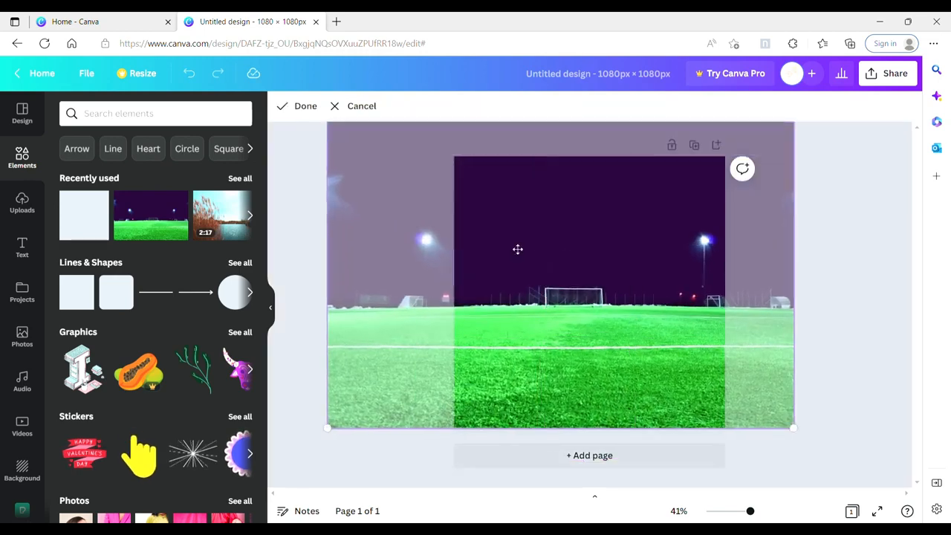
{"action": "left_click_drag", "start_coordinate": [528, 250], "coordinate": [598, 201]}
{"action": "left_click", "coordinate": [864, 319]}
{"action": "left_click", "coordinate": [607, 213]}
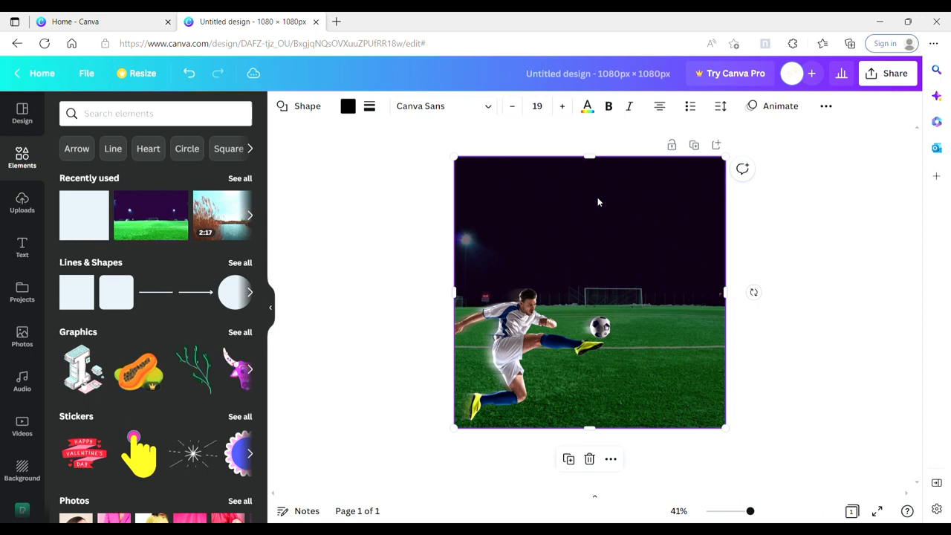
Nudge the soccer player up and inward from the page's left edge, and enlarge the image slightly
{"action": "left_click_drag", "start_coordinate": [552, 348], "coordinate": [532, 328]}
{"action": "left_click", "coordinate": [528, 339]}
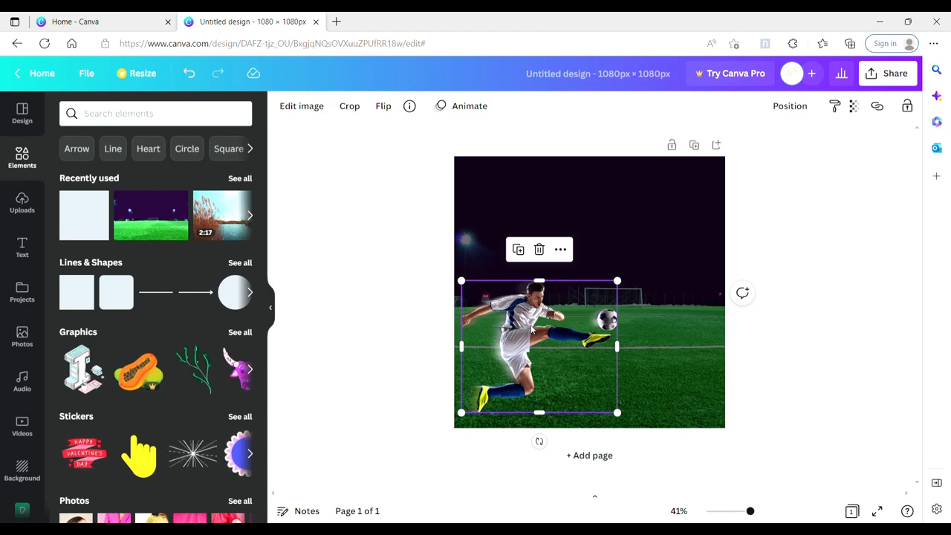
{"action": "left_click", "coordinate": [539, 202]}
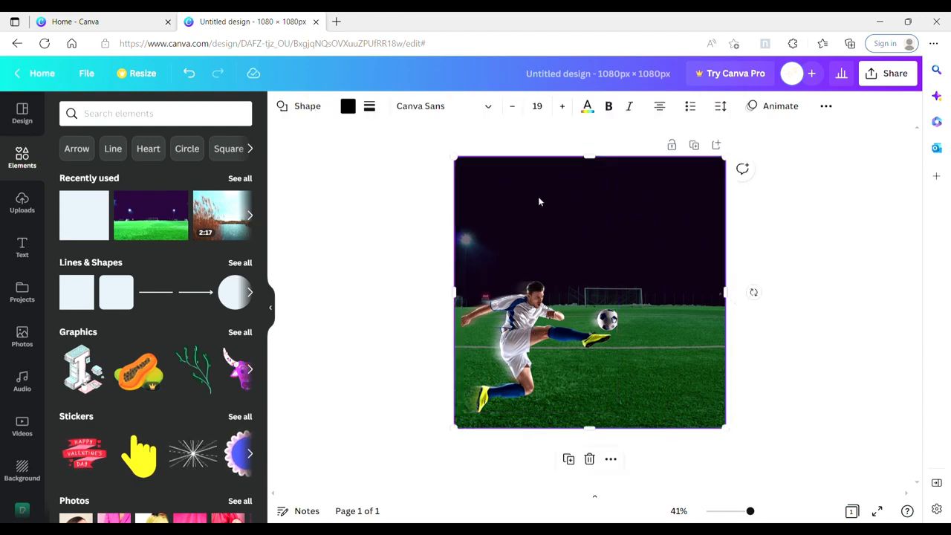
{"action": "left_click", "coordinate": [613, 288]}
{"action": "left_click_drag", "start_coordinate": [618, 280], "coordinate": [632, 279]}
{"action": "left_click", "coordinate": [660, 253]}
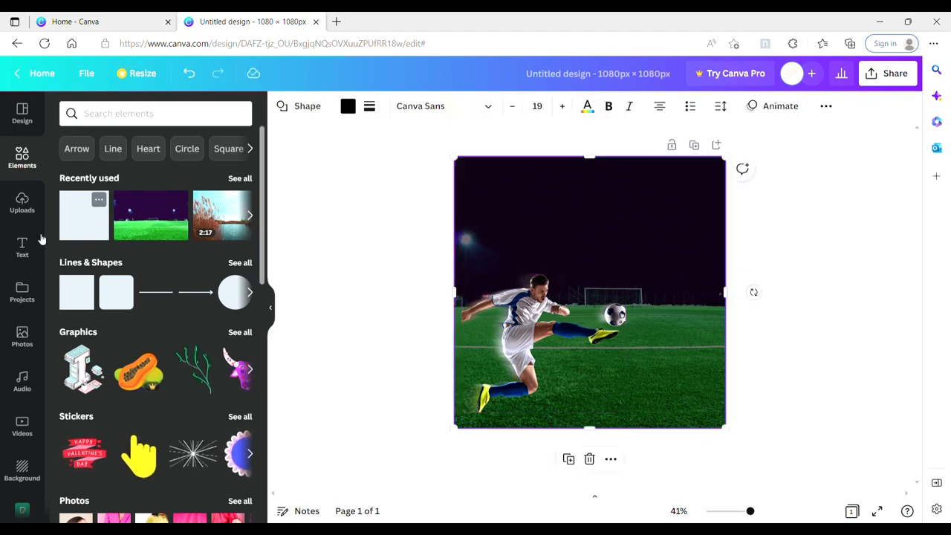
Add the yellow "HUGE SALE" font combination and ungroup its two text lines
{"action": "left_click", "coordinate": [22, 248]}
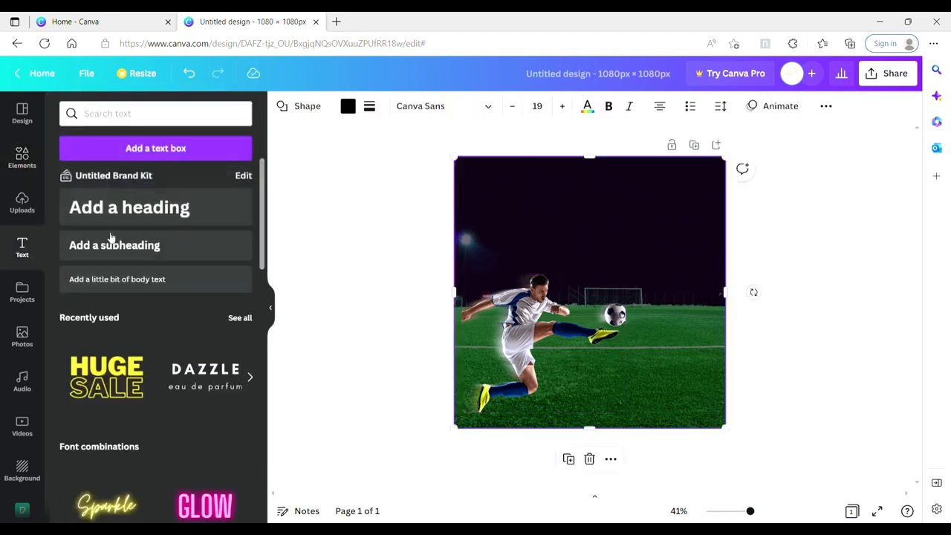
{"action": "left_click", "coordinate": [126, 379]}
{"action": "left_click", "coordinate": [892, 105]}
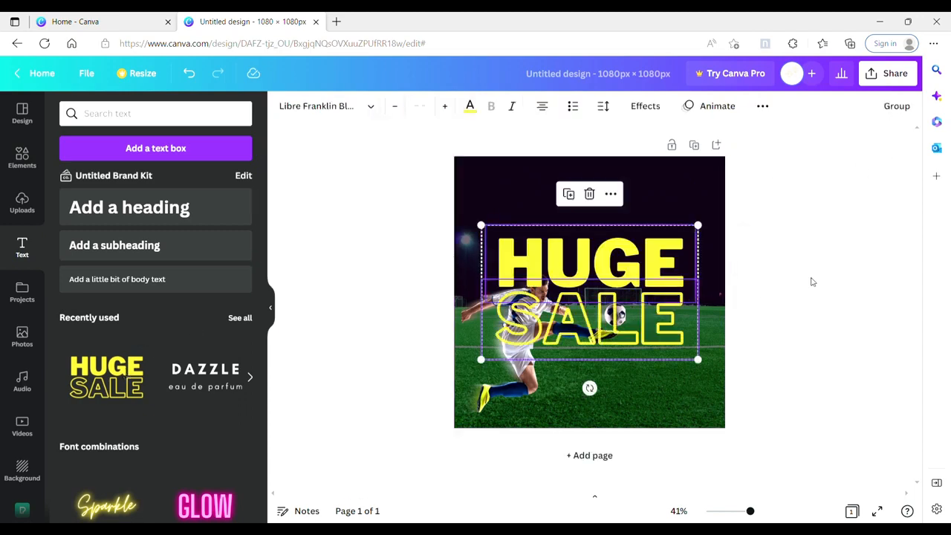
{"action": "left_click", "coordinate": [809, 277]}
Move the "HUGE" text up near the top of the page, replace it with "BURBY" and fit it on one line
{"action": "left_click_drag", "start_coordinate": [647, 270], "coordinate": [647, 228]}
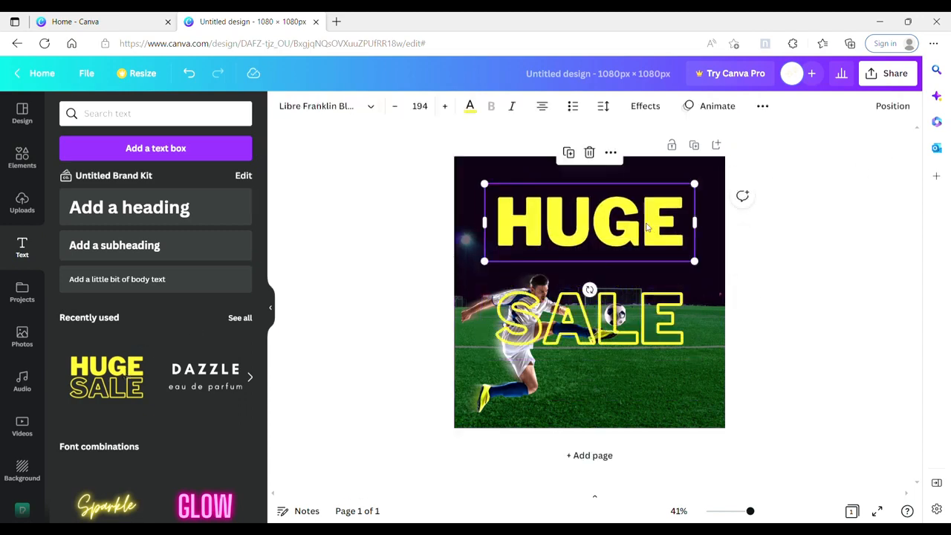
{"action": "double_click", "coordinate": [647, 228]}
{"action": "type", "text": "BURBY"}
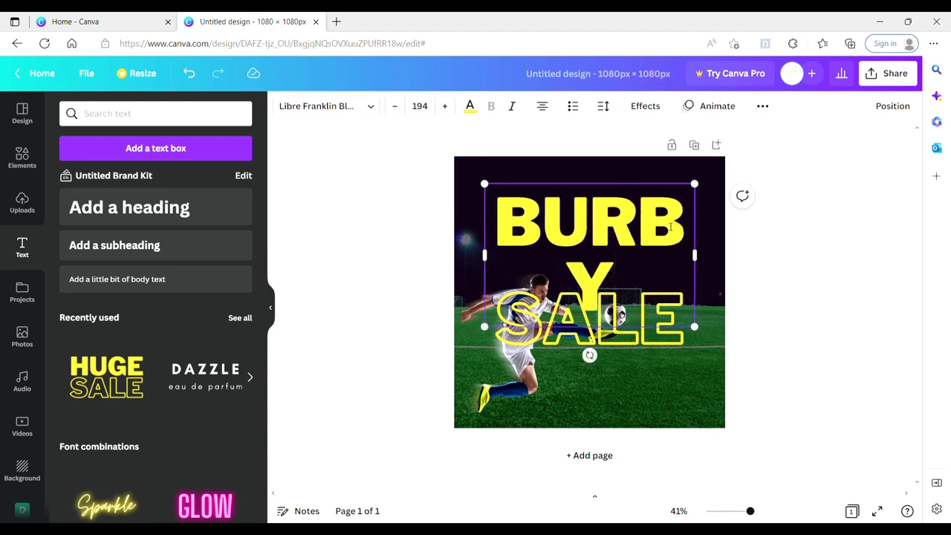
{"action": "left_click_drag", "start_coordinate": [702, 263], "coordinate": [646, 249]}
Replace the outlined "SALE" text with "GAME", shrink it and place it directly beneath "BURBY"
{"action": "double_click", "coordinate": [589, 320]}
{"action": "type", "text": "GAM"}
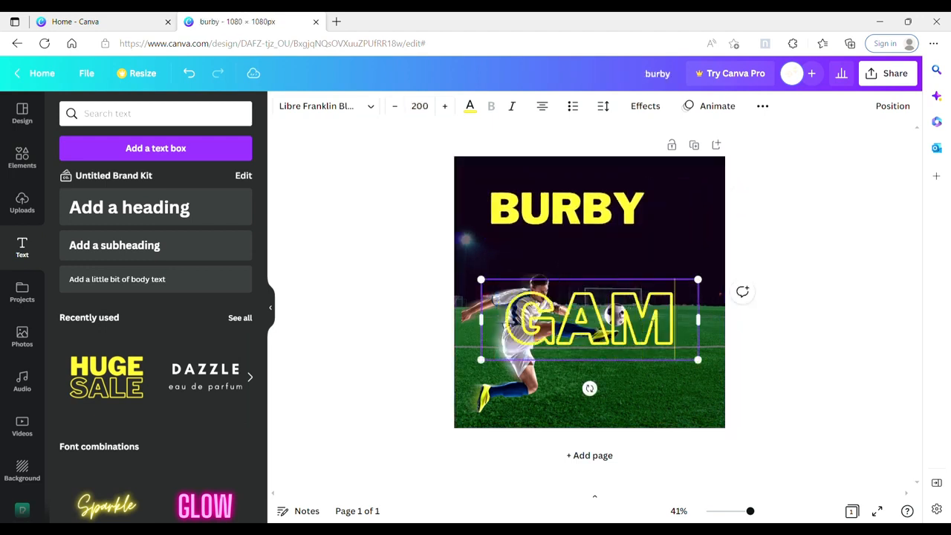
{"action": "type", "text": "E"}
{"action": "left_click_drag", "start_coordinate": [698, 360], "coordinate": [601, 254]}
{"action": "left_click", "coordinate": [616, 219]}
{"action": "left_click", "coordinate": [645, 245]}
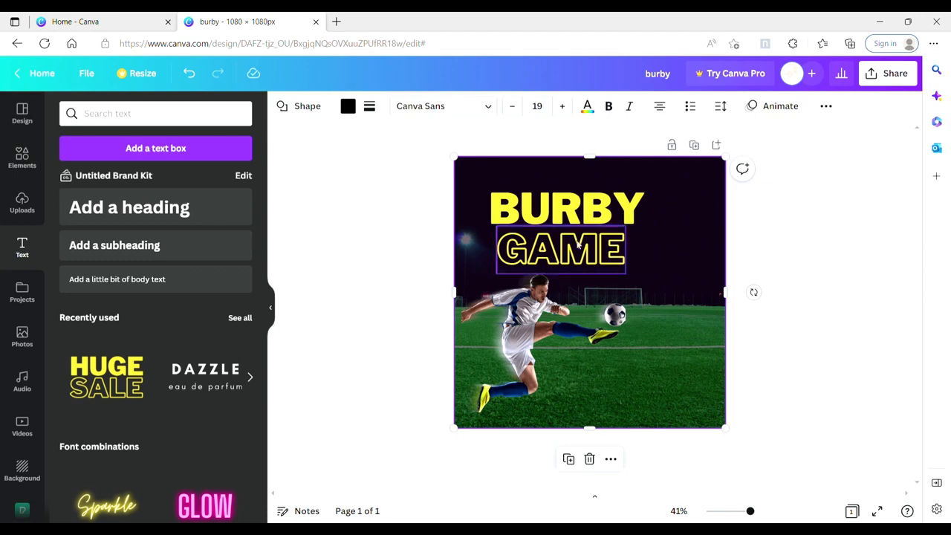
Duplicate the "BURBY" title, offset the copy slightly downward and send it to the back as a darker shadow
{"action": "left_click", "coordinate": [602, 215]}
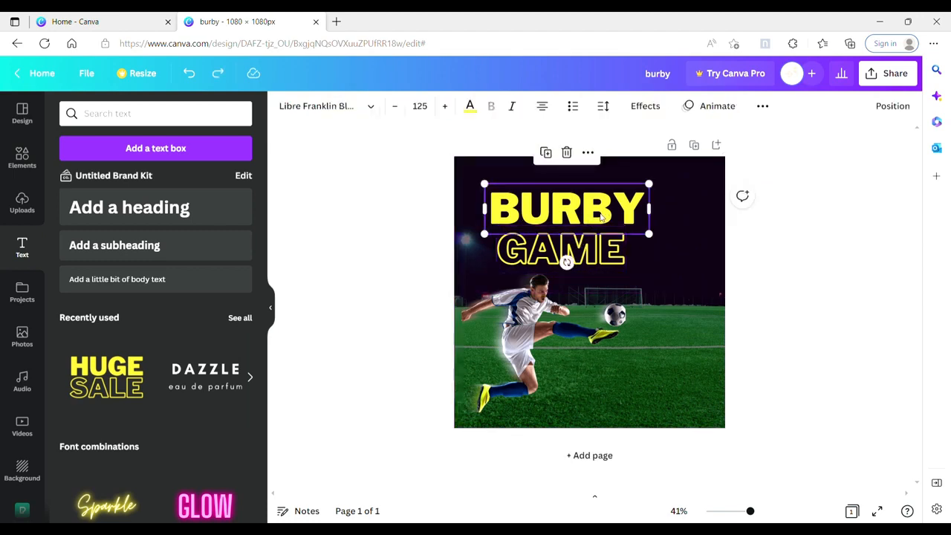
{"action": "key", "text": "ctrl+d"}
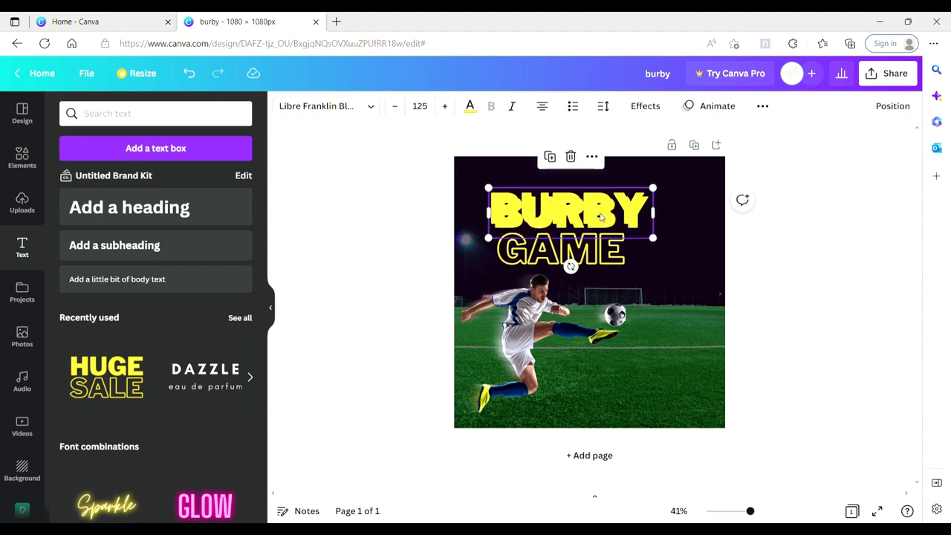
{"action": "left_click_drag", "start_coordinate": [605, 214], "coordinate": [604, 222]}
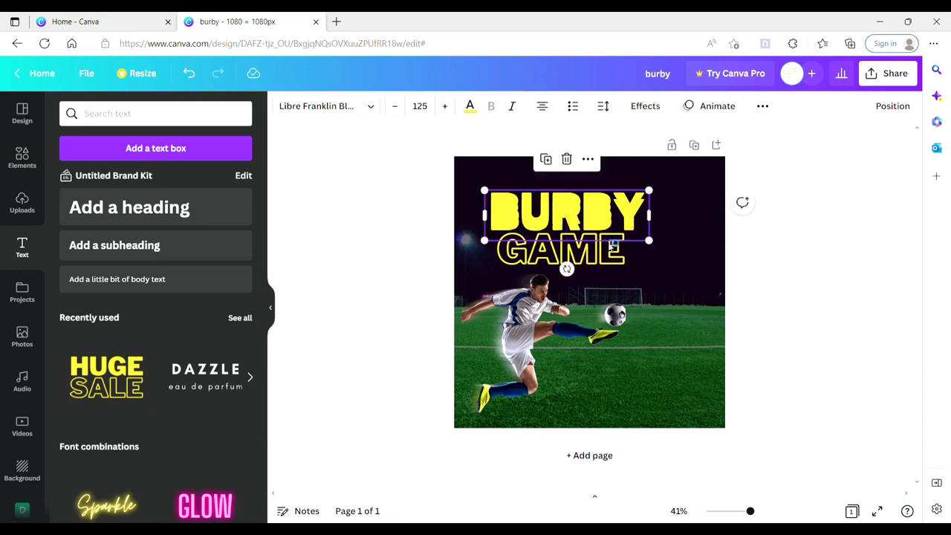
{"action": "left_click", "coordinate": [668, 211]}
{"action": "left_click", "coordinate": [633, 206]}
{"action": "left_click", "coordinate": [895, 108]}
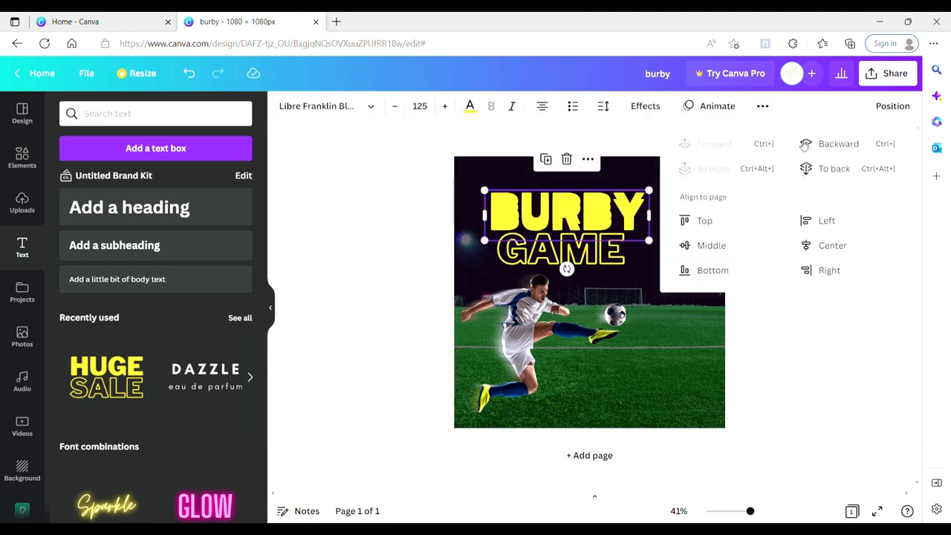
{"action": "left_click", "coordinate": [830, 168]}
{"action": "left_click", "coordinate": [688, 321]}
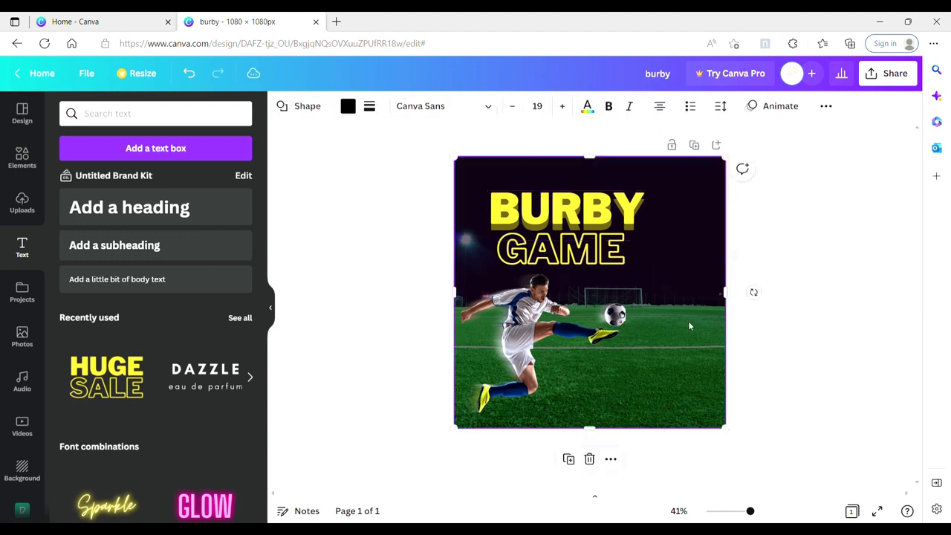
Duplicate the outlined "GAME" text, send the copy to the back and nudge the front text to leave a shadow offset
{"action": "left_click", "coordinate": [617, 269]}
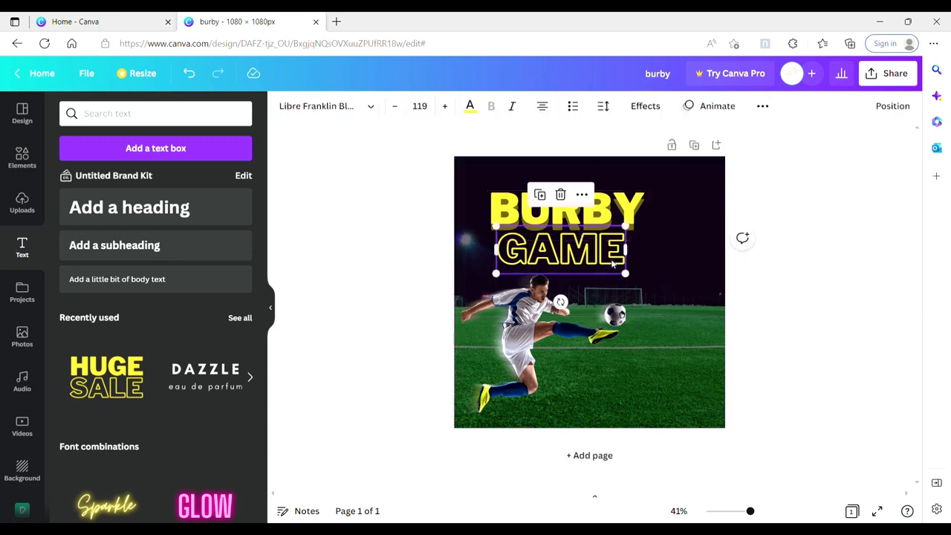
{"action": "left_click_drag", "start_coordinate": [616, 269], "coordinate": [613, 263]}
{"action": "right_click", "coordinate": [614, 263]}
{"action": "left_click", "coordinate": [657, 288]}
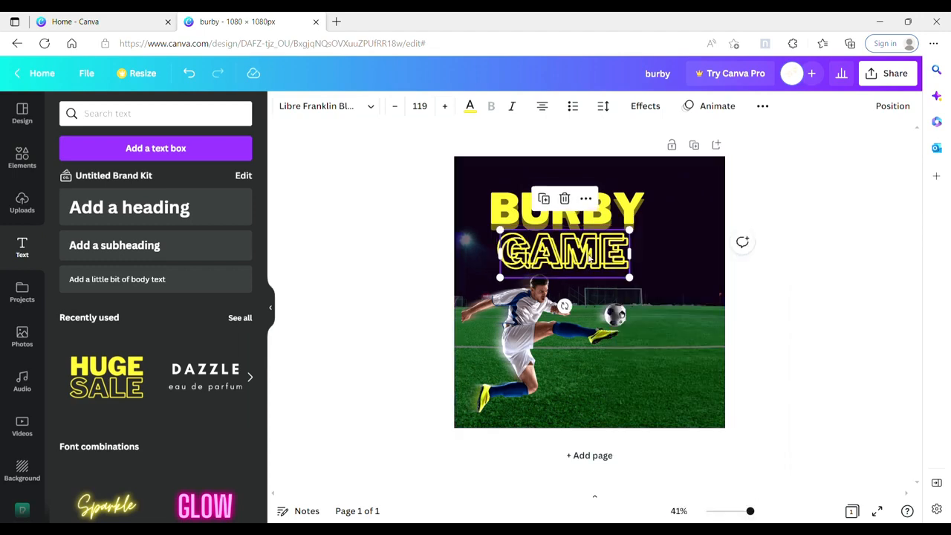
{"action": "left_click", "coordinate": [894, 106]}
{"action": "left_click", "coordinate": [834, 166]}
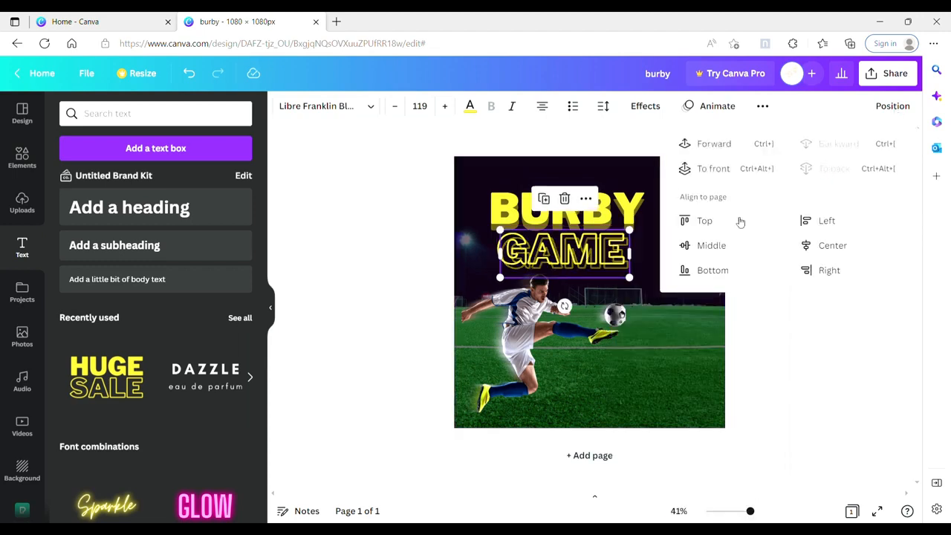
{"action": "left_click", "coordinate": [689, 305]}
{"action": "left_click", "coordinate": [602, 260]}
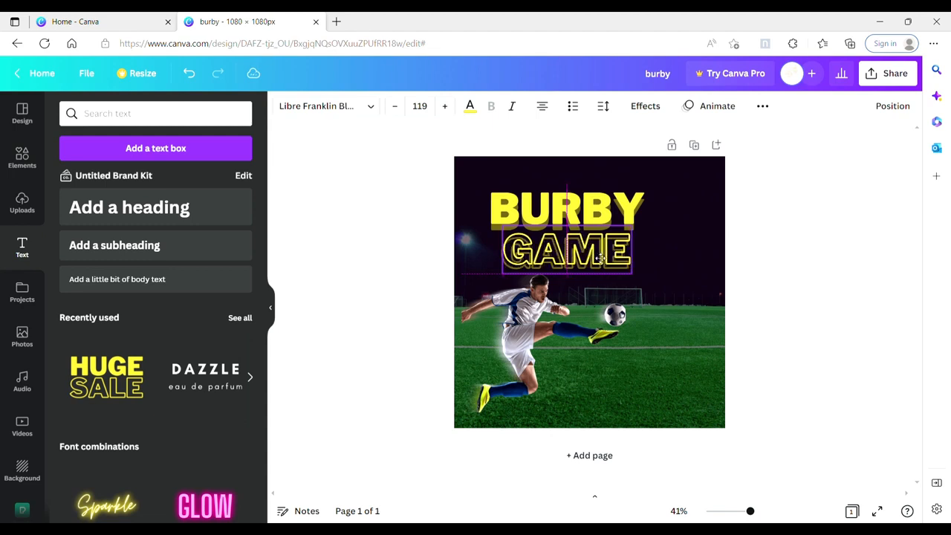
{"action": "left_click", "coordinate": [667, 274]}
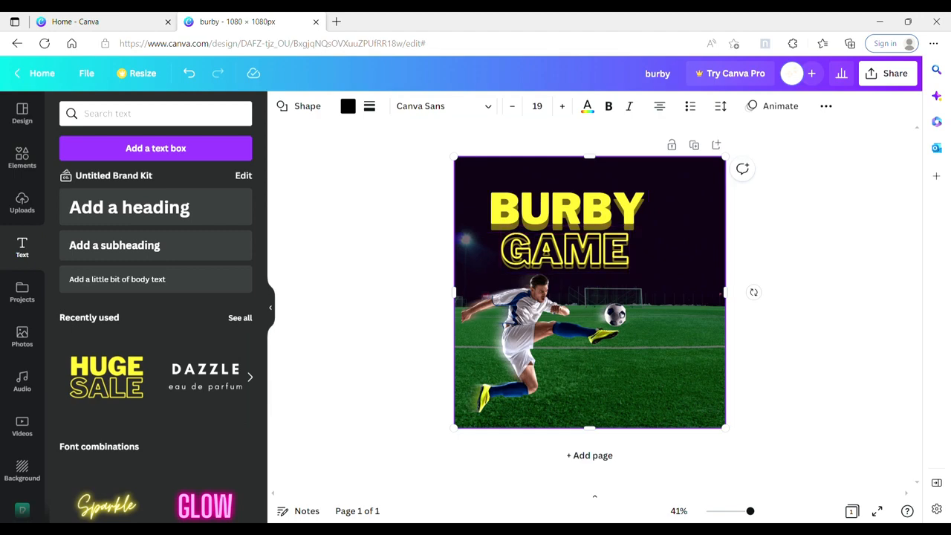
{"action": "left_click", "coordinate": [807, 255]}
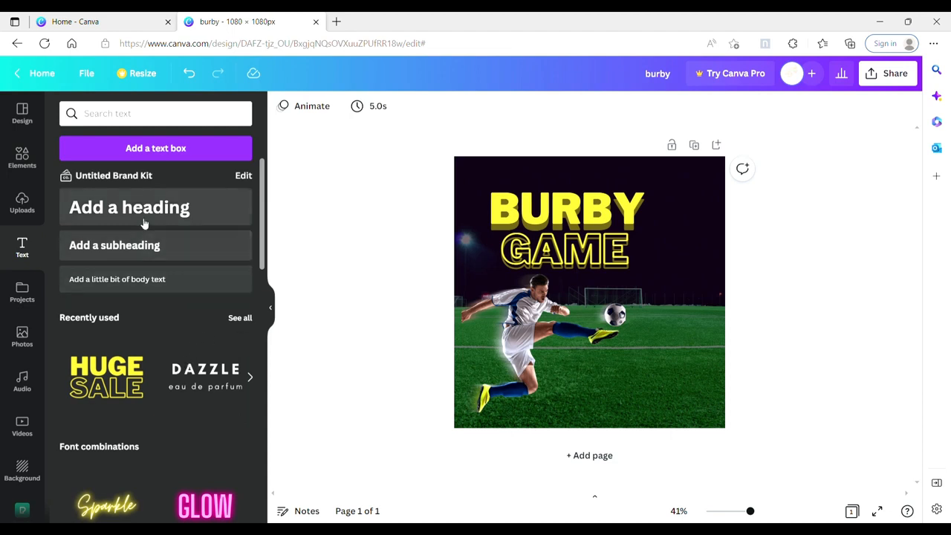
Add a subheading reading "TEAM A" below the soccer ball
{"action": "left_click", "coordinate": [161, 246]}
{"action": "left_click_drag", "start_coordinate": [689, 308], "coordinate": [713, 372]}
{"action": "key", "text": "BackSpace"}
{"action": "type", "text": "TEAM A"}
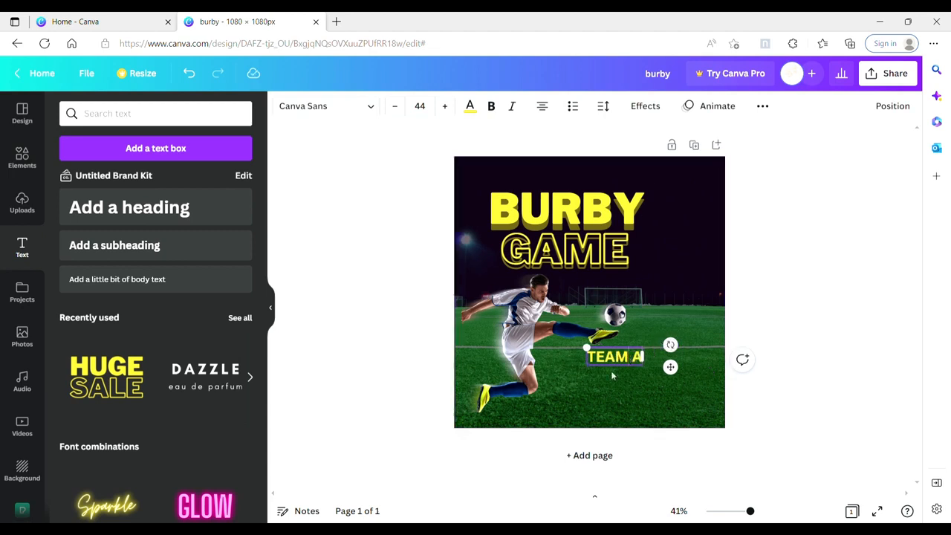
{"action": "left_click", "coordinate": [611, 371]}
Duplicate the "TEAM A" label, place the copy beside it on the same line and change it to "TEAM B"
{"action": "left_click", "coordinate": [635, 360]}
{"action": "key", "text": "ctrl+d"}
{"action": "left_click_drag", "start_coordinate": [632, 398], "coordinate": [701, 402]}
{"action": "double_click", "coordinate": [709, 357]}
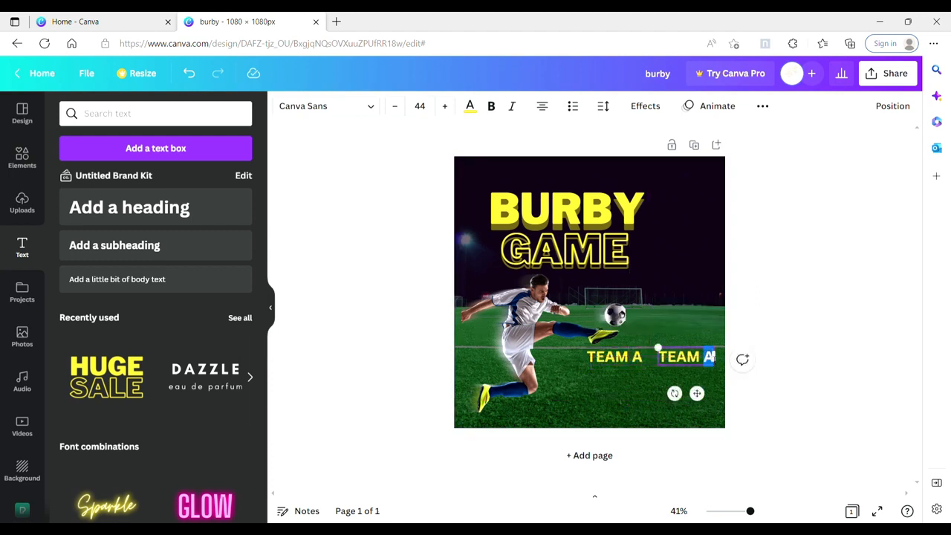
{"action": "type", "text": "B"}
Shrink the "TEAM A" label to size 34.3 and move the two team labels slightly apart
{"action": "left_click", "coordinate": [632, 366]}
{"action": "left_click", "coordinate": [628, 359]}
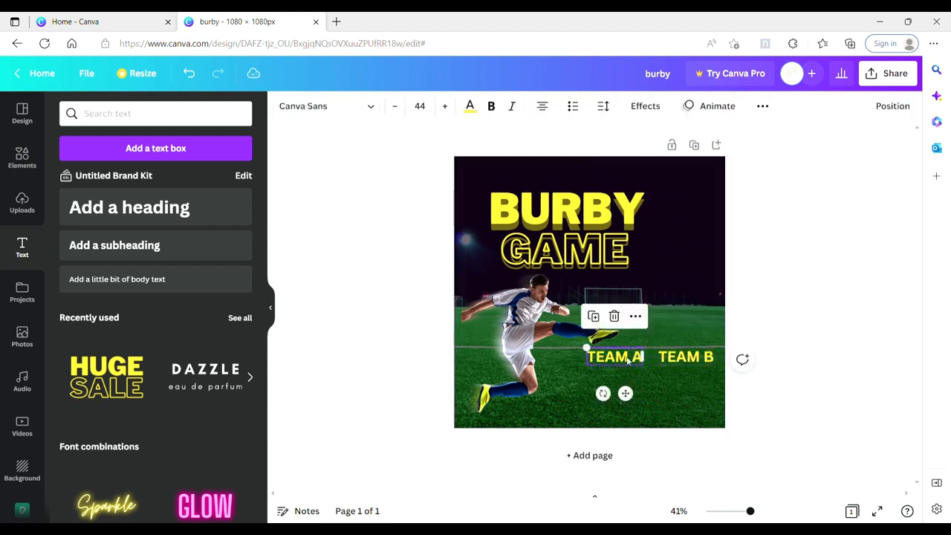
{"action": "left_click_drag", "start_coordinate": [587, 350], "coordinate": [607, 357]}
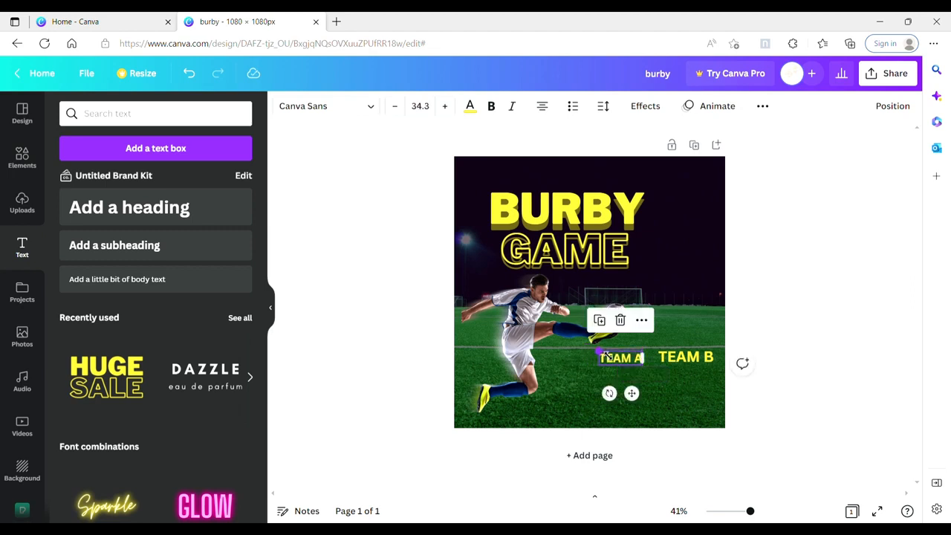
{"action": "left_click_drag", "start_coordinate": [633, 360], "coordinate": [682, 360]}
{"action": "left_click", "coordinate": [685, 357]}
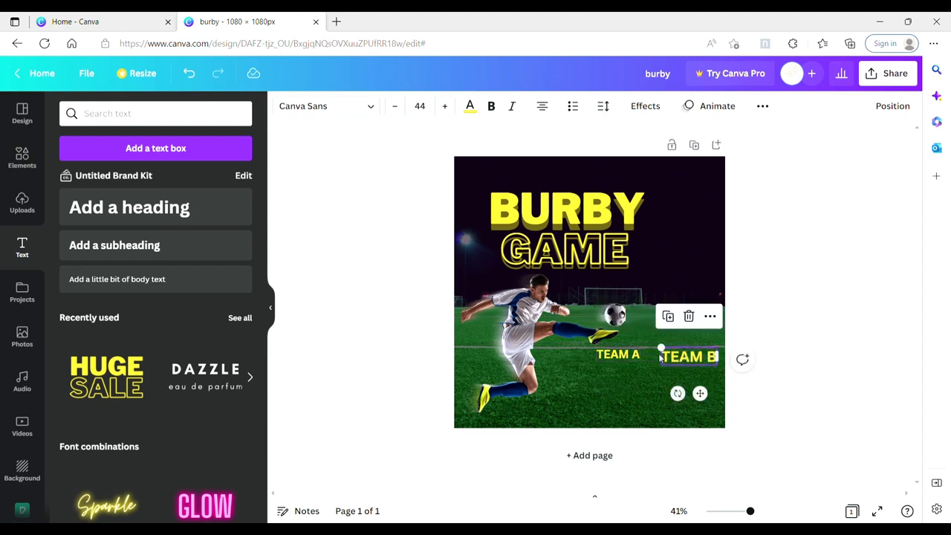
Increase the "TEAM A" font size to 44.3
{"action": "left_click", "coordinate": [626, 355]}
{"action": "left_click", "coordinate": [447, 109]}
{"action": "left_click", "coordinate": [447, 109]}
{"action": "left_click", "coordinate": [446, 110]}
{"action": "left_click", "coordinate": [446, 109]}
{"action": "left_click", "coordinate": [446, 109]}
{"action": "left_click", "coordinate": [447, 110]}
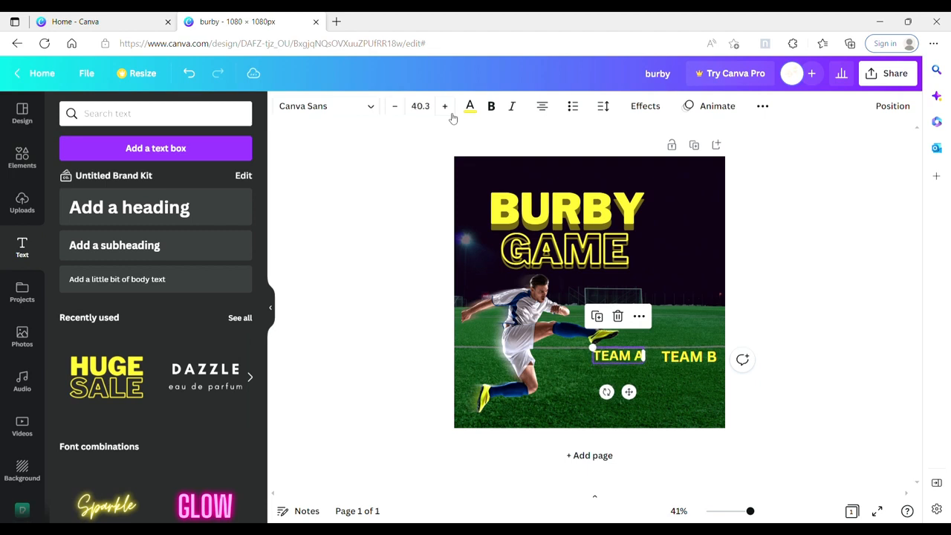
{"action": "left_click", "coordinate": [451, 115]}
{"action": "left_click", "coordinate": [451, 115]}
{"action": "left_click", "coordinate": [451, 115]}
{"action": "left_click", "coordinate": [451, 115]}
{"action": "left_click", "coordinate": [645, 364]}
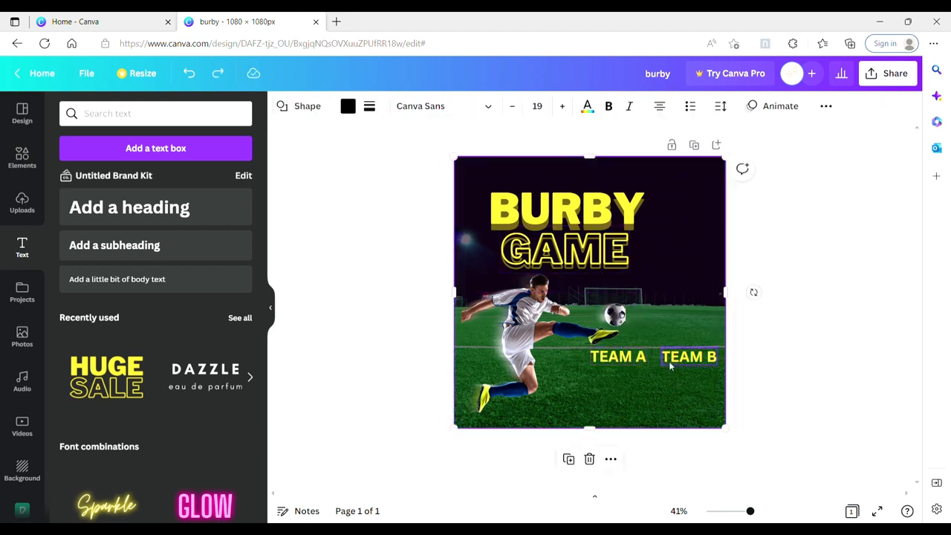
Shift the "TEAM A" label left to widen the gap before "TEAM B"
{"action": "left_click", "coordinate": [683, 362]}
{"action": "left_click", "coordinate": [646, 364]}
{"action": "left_click", "coordinate": [633, 360]}
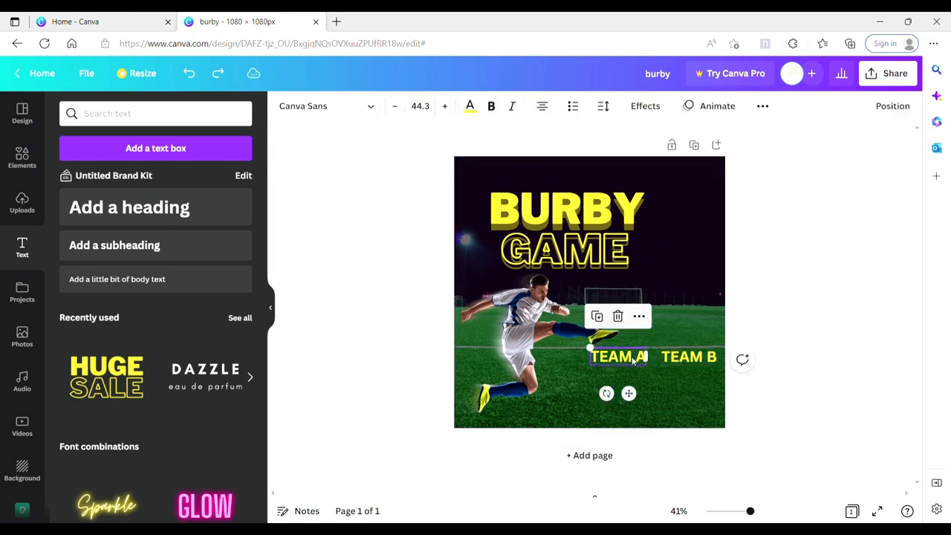
{"action": "left_click_drag", "start_coordinate": [630, 393], "coordinate": [631, 401]}
{"action": "left_click", "coordinate": [586, 384]}
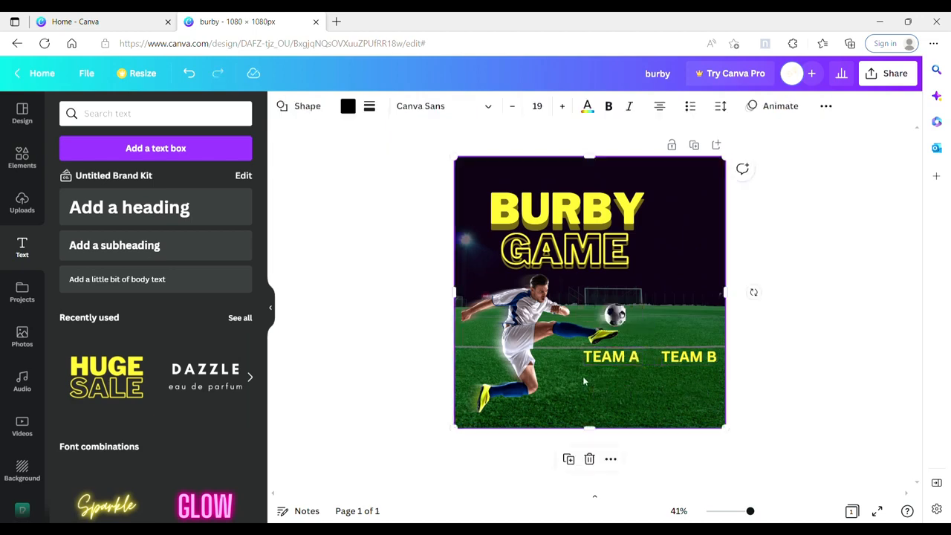
Add a circle shape, shrink it to about the text height and center it between the two team labels
{"action": "scroll", "coordinate": [79, 231], "scroll_direction": "up", "scroll_amount": 1}
{"action": "left_click", "coordinate": [25, 159]}
{"action": "left_click", "coordinate": [235, 292]}
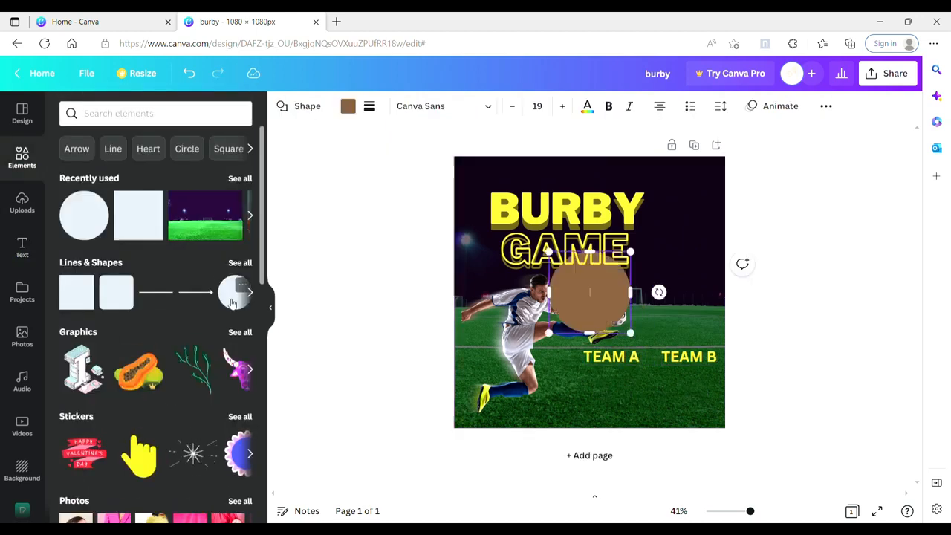
{"action": "left_click_drag", "start_coordinate": [624, 267], "coordinate": [690, 373]}
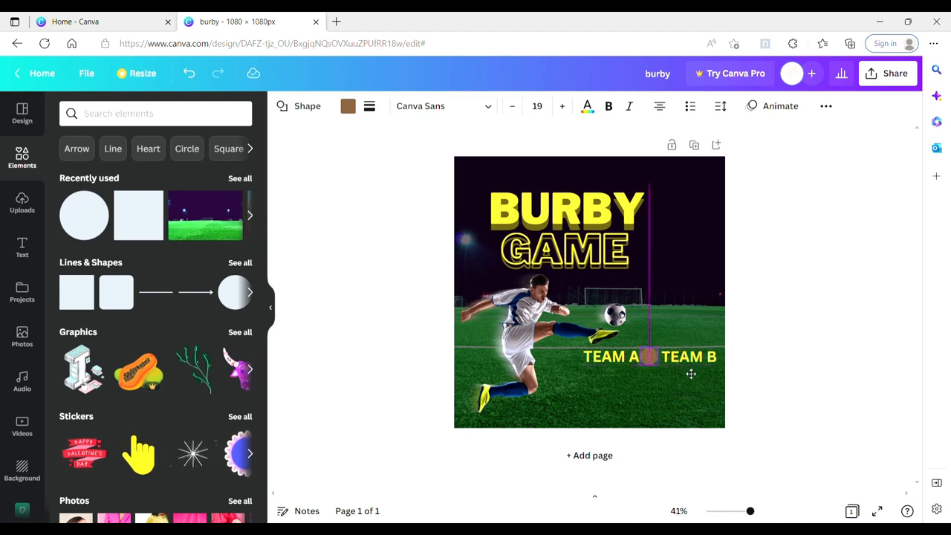
{"action": "left_click", "coordinate": [686, 371]}
Enlarge the circle slightly and nudge the "TEAM A" label left to make room for it
{"action": "left_click", "coordinate": [653, 358]}
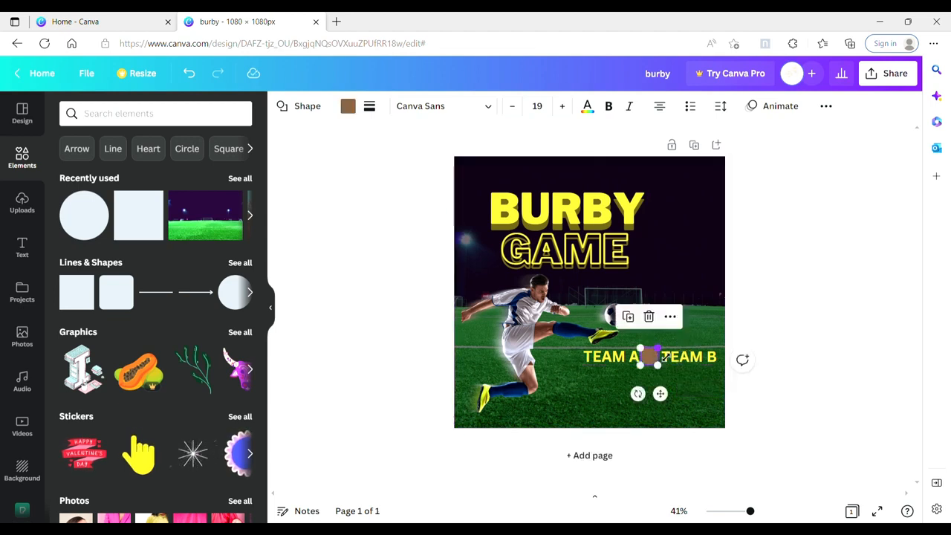
{"action": "left_click_drag", "start_coordinate": [667, 396], "coordinate": [621, 394]}
{"action": "left_click", "coordinate": [613, 362]}
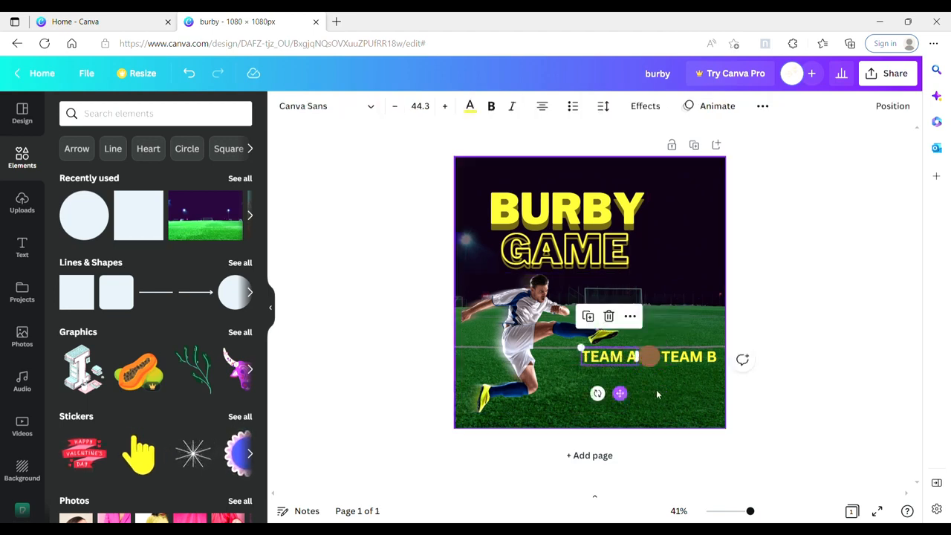
{"action": "left_click", "coordinate": [674, 396]}
Fill the circle with the yellow used in the title
{"action": "left_click", "coordinate": [656, 366]}
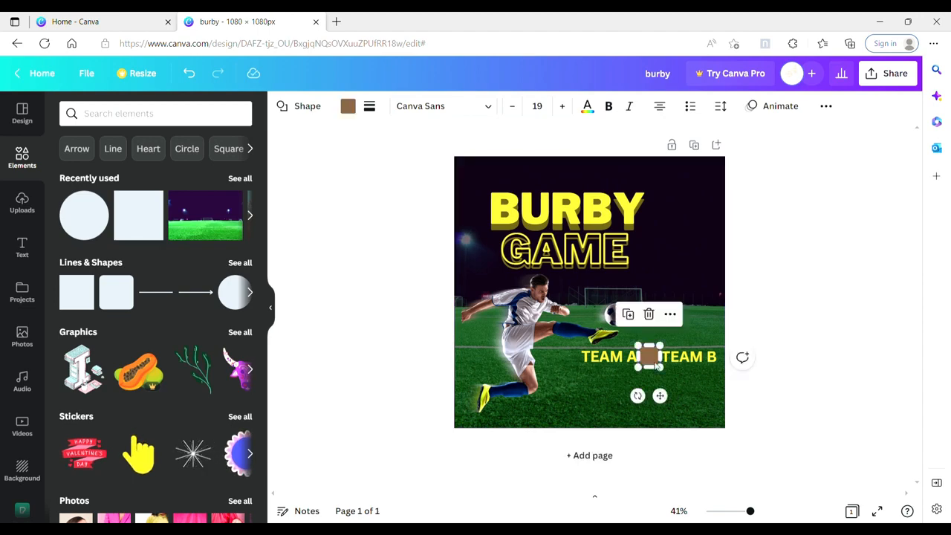
{"action": "left_click", "coordinate": [348, 108]}
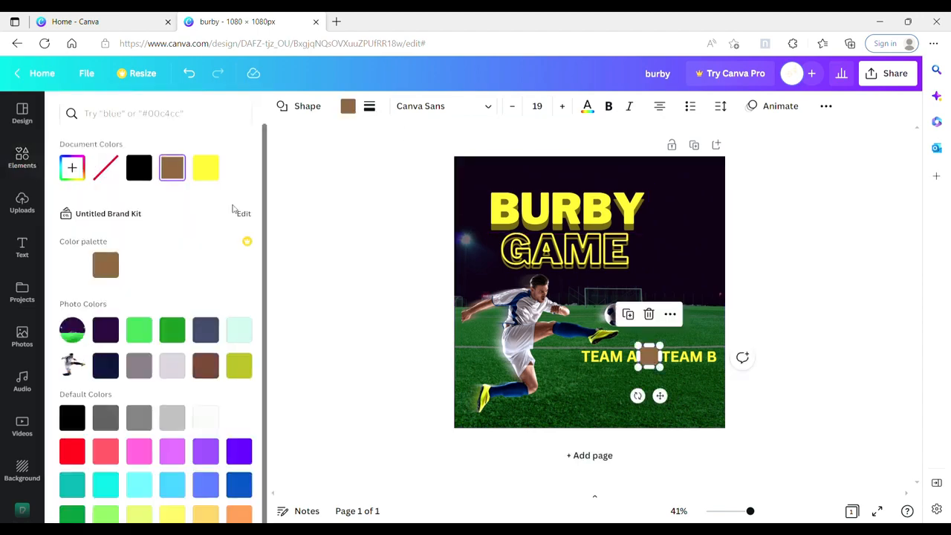
{"action": "left_click", "coordinate": [211, 173]}
Change the text color of "TEAM A" and "TEAM B" to white
{"action": "left_click", "coordinate": [606, 357]}
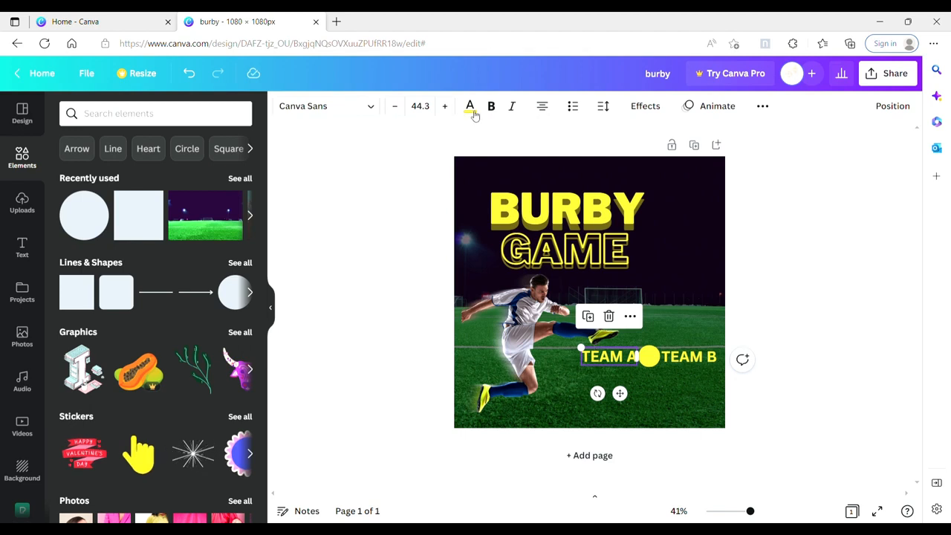
{"action": "left_click", "coordinate": [469, 106]}
{"action": "left_click", "coordinate": [177, 168]}
{"action": "left_click", "coordinate": [687, 358]}
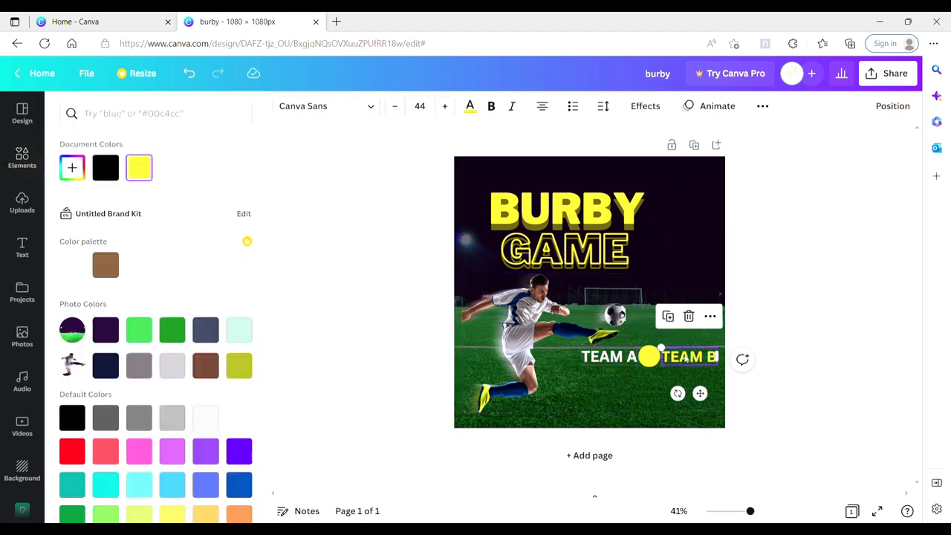
{"action": "left_click", "coordinate": [175, 369]}
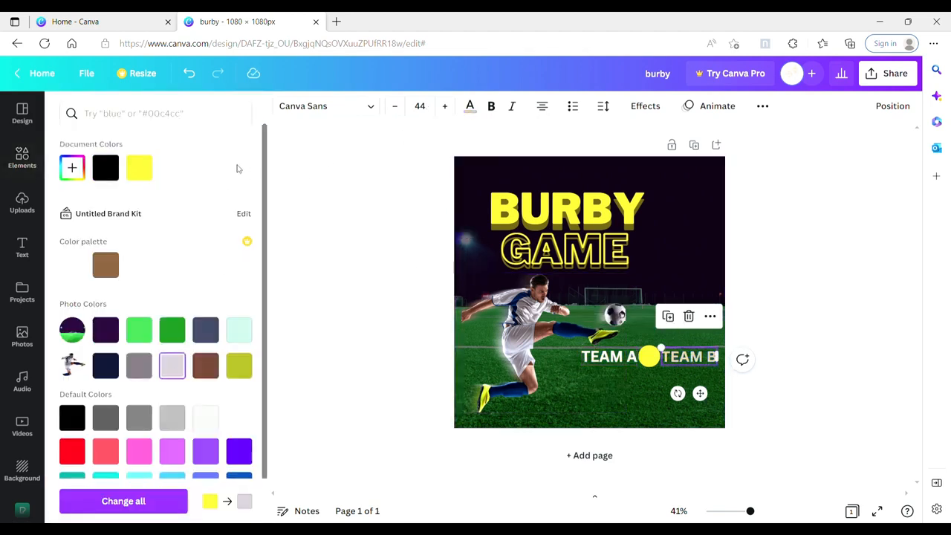
{"action": "left_click", "coordinate": [652, 396]}
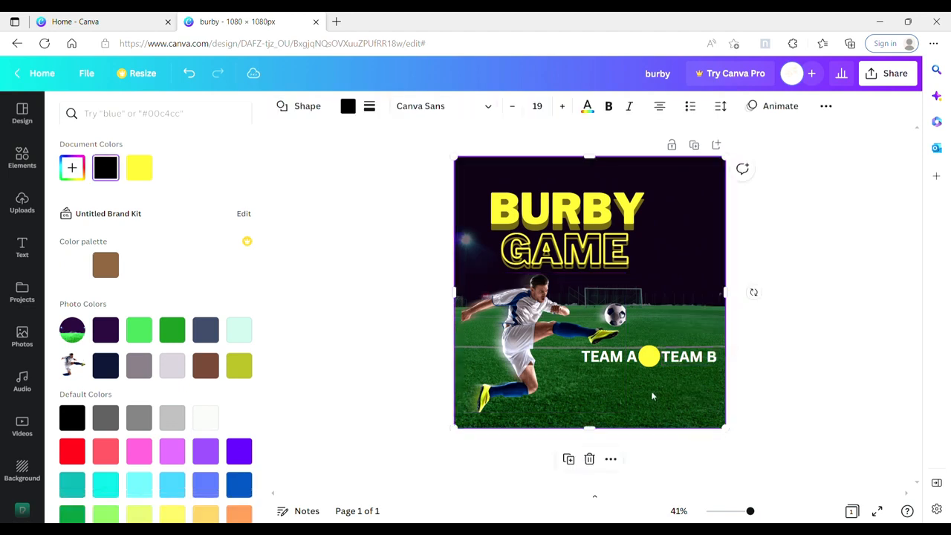
Duplicate the "TEAM A" label, change the copy to "VS", shrink it and place it on the yellow circle
{"action": "left_click", "coordinate": [624, 358]}
{"action": "key", "text": "ctrl+d"}
{"action": "double_click", "coordinate": [611, 373]}
{"action": "type", "text": "VS"}
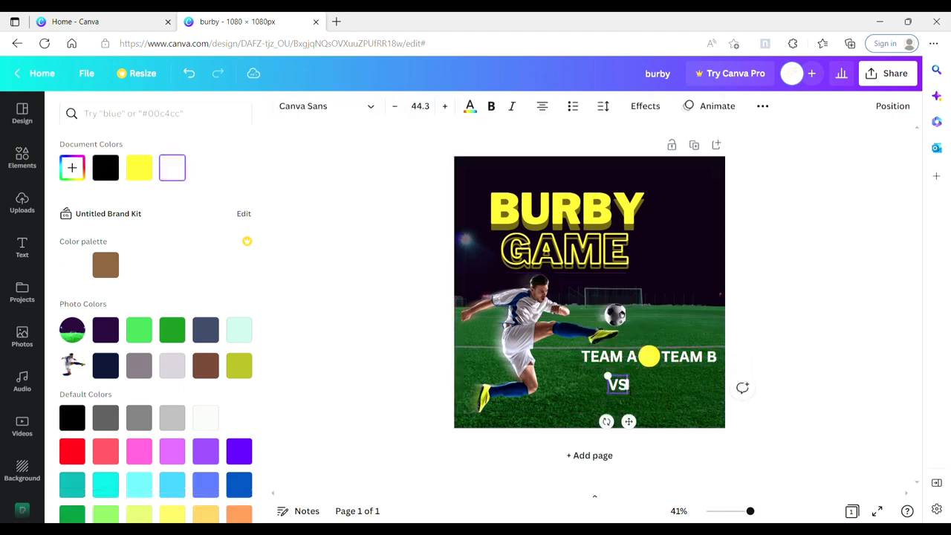
{"action": "left_click_drag", "start_coordinate": [611, 380], "coordinate": [617, 384]}
{"action": "left_click_drag", "start_coordinate": [630, 422], "coordinate": [666, 397]}
{"action": "left_click", "coordinate": [685, 396]}
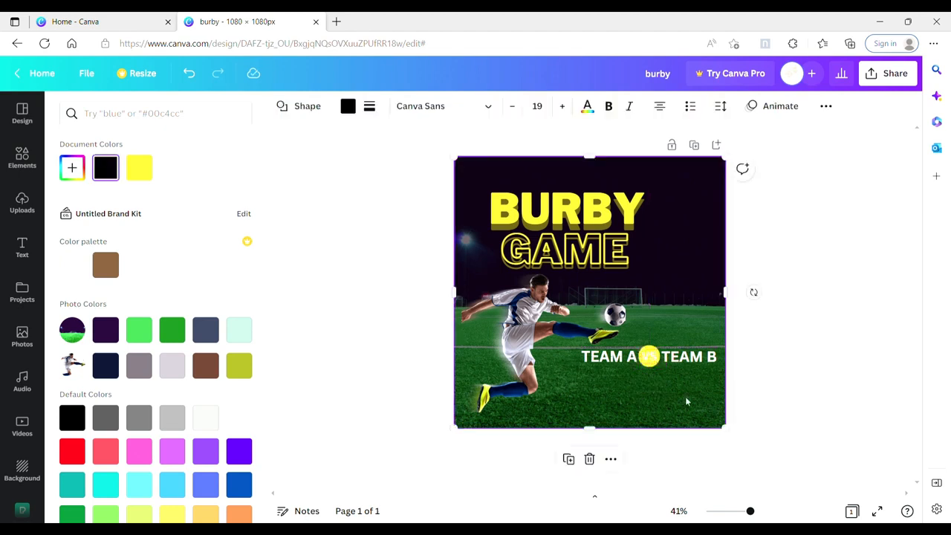
Add a square, narrow it into a thin vertical divider hanging below the "VS" circle, and fill it white
{"action": "left_click", "coordinate": [22, 162]}
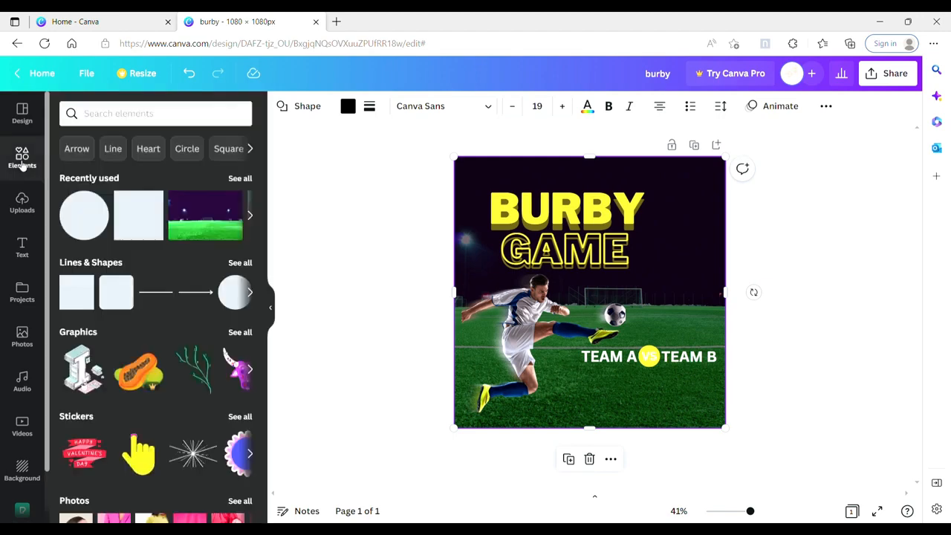
{"action": "left_click", "coordinate": [159, 296]}
{"action": "key", "text": "Delete"}
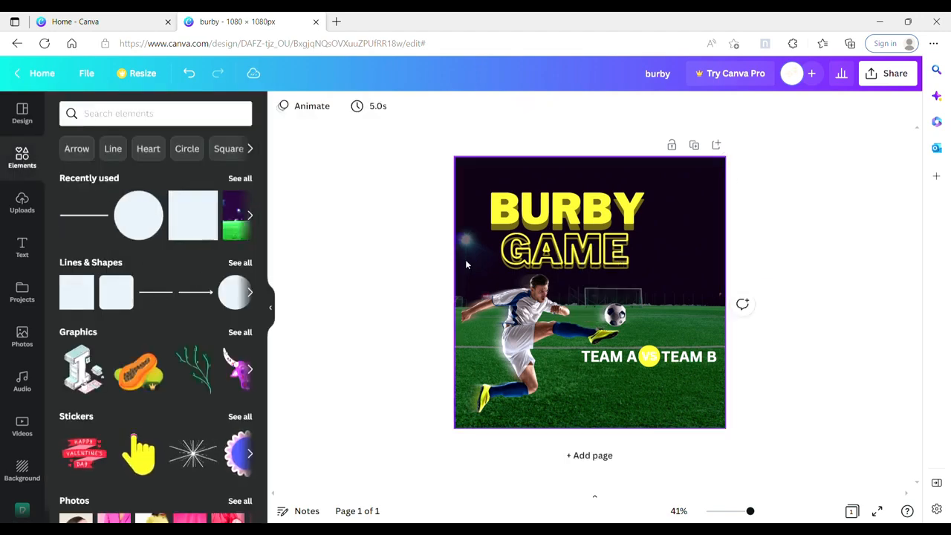
{"action": "left_click", "coordinate": [81, 289]}
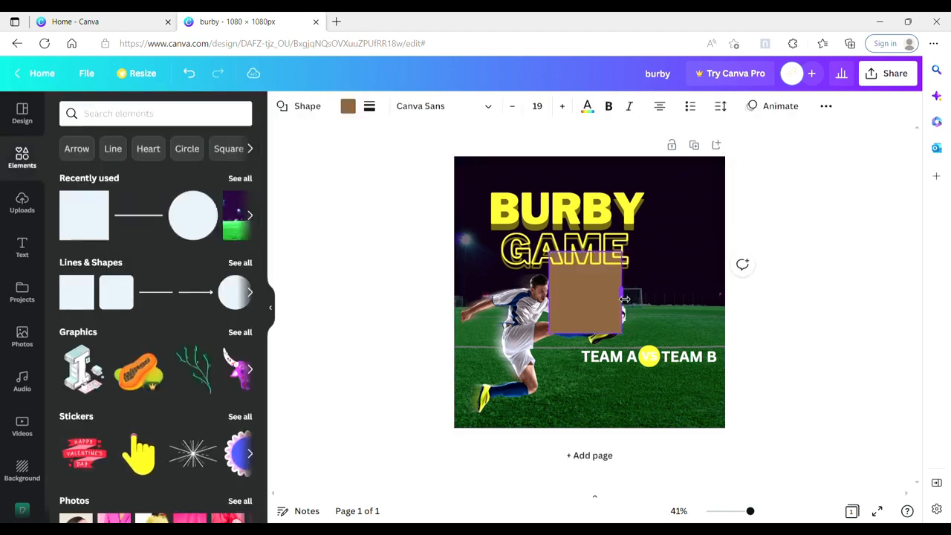
{"action": "left_click_drag", "start_coordinate": [624, 298], "coordinate": [565, 299]}
{"action": "left_click_drag", "start_coordinate": [575, 372], "coordinate": [668, 442]}
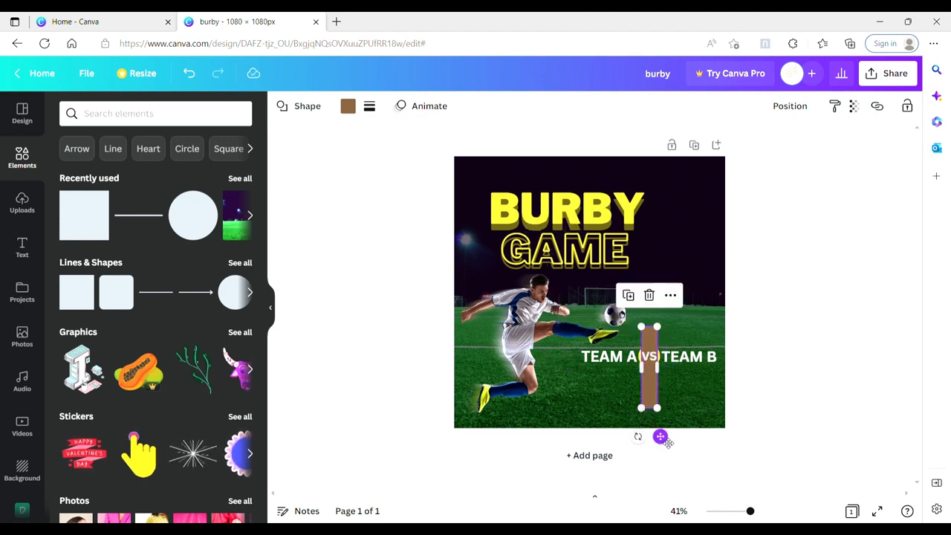
{"action": "left_click_drag", "start_coordinate": [651, 330], "coordinate": [650, 393]}
{"action": "left_click_drag", "start_coordinate": [658, 438], "coordinate": [665, 440]}
{"action": "left_click", "coordinate": [348, 106]}
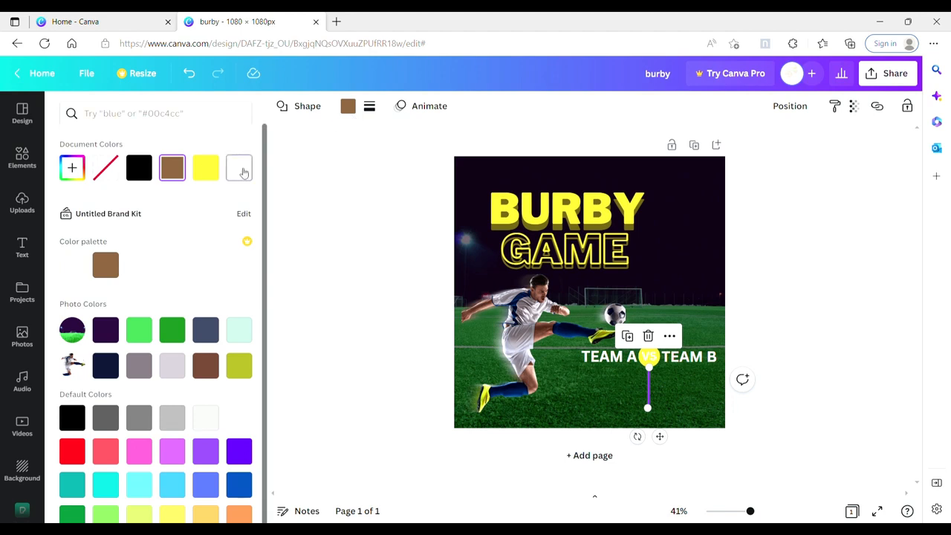
{"action": "left_click", "coordinate": [694, 295]}
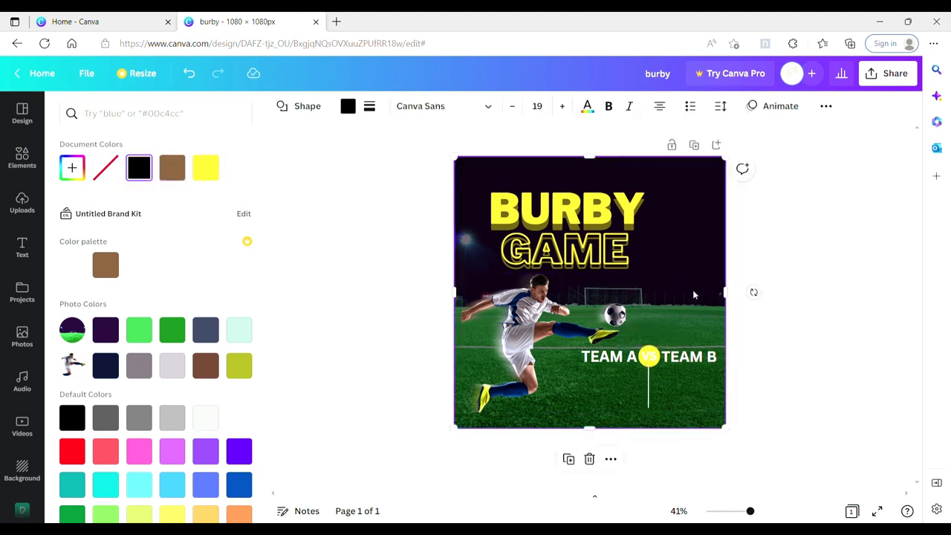
Duplicate the "TEAM A" label, place the copy directly beneath it, and change its text to "SUNDAY"
{"action": "left_click", "coordinate": [622, 359]}
{"action": "left_click_drag", "start_coordinate": [621, 359], "coordinate": [619, 369]}
{"action": "left_click_drag", "start_coordinate": [627, 408], "coordinate": [629, 419]}
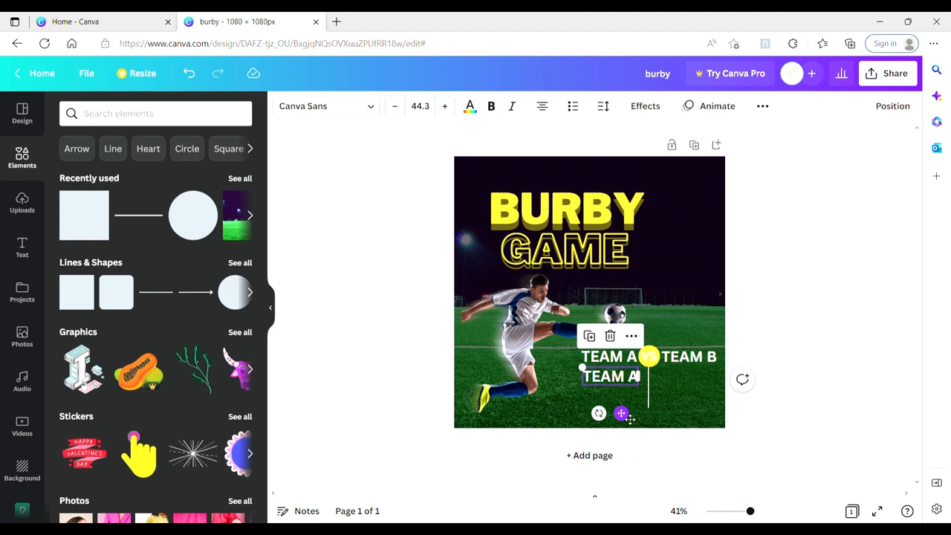
{"action": "key", "text": "ctrl+a"}
{"action": "type", "text": "SUNDAY"}
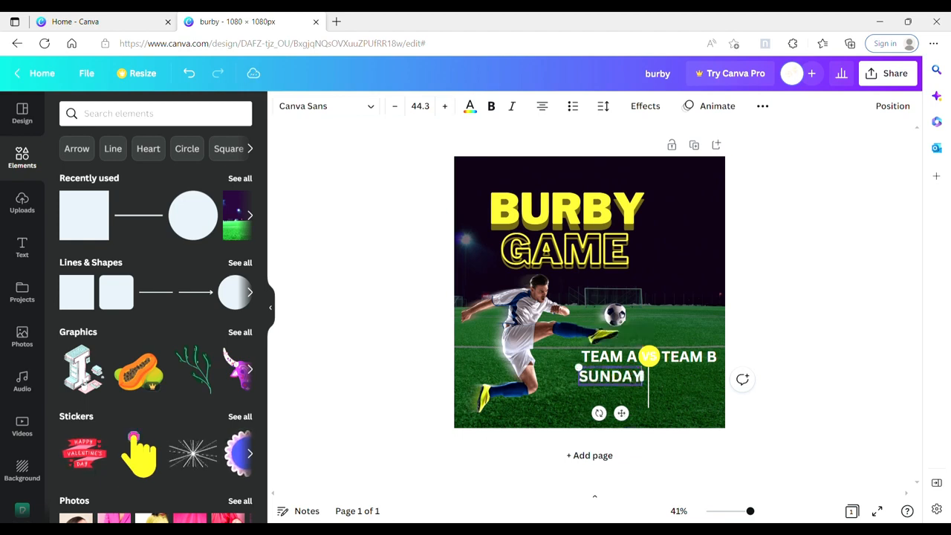
Increase the "SUNDAY" text size to 49.3
{"action": "left_click", "coordinate": [445, 106]}
{"action": "left_click", "coordinate": [445, 106]}
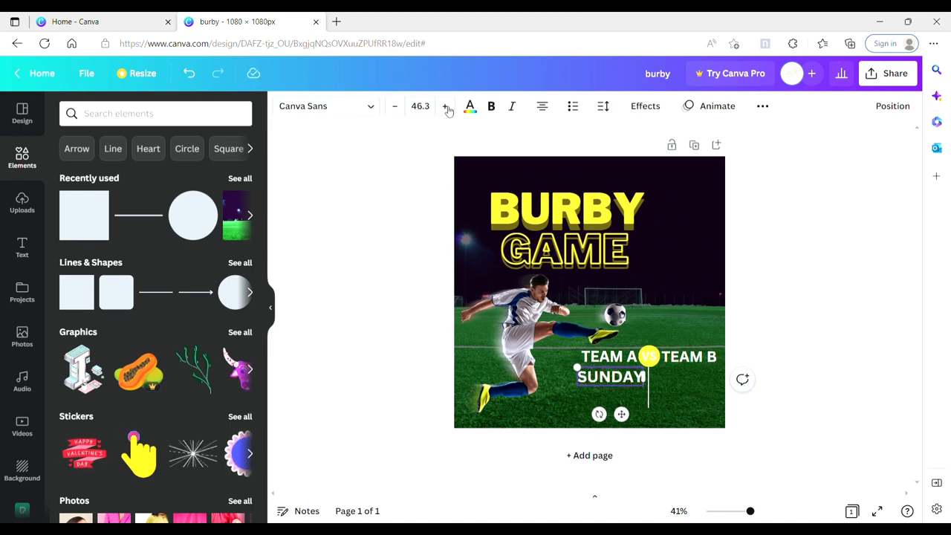
{"action": "left_click", "coordinate": [446, 106]}
{"action": "left_click", "coordinate": [446, 106]}
{"action": "left_click", "coordinate": [446, 106]}
{"action": "left_click", "coordinate": [822, 263]}
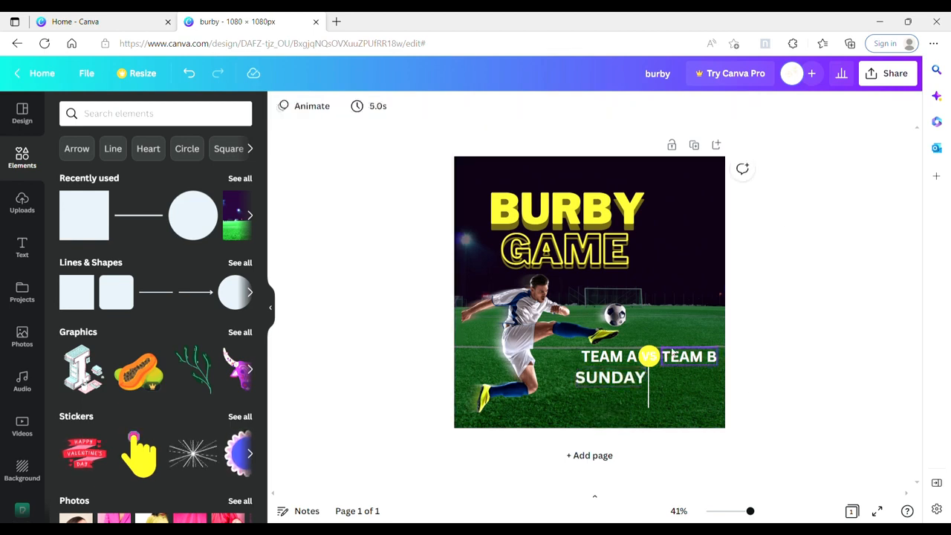
Duplicate the "TEAM A" label again, place the copy beneath "SUNDAY", and change its text to "SUN CITY STADIUM"
{"action": "left_click", "coordinate": [641, 380]}
{"action": "left_click", "coordinate": [626, 362]}
{"action": "key", "text": "ctrl+d"}
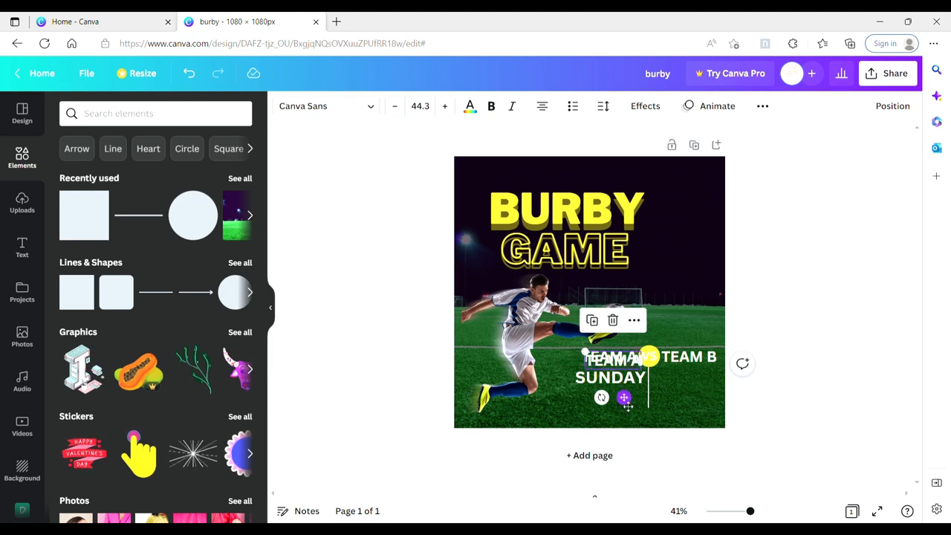
{"action": "left_click_drag", "start_coordinate": [626, 404], "coordinate": [626, 429]}
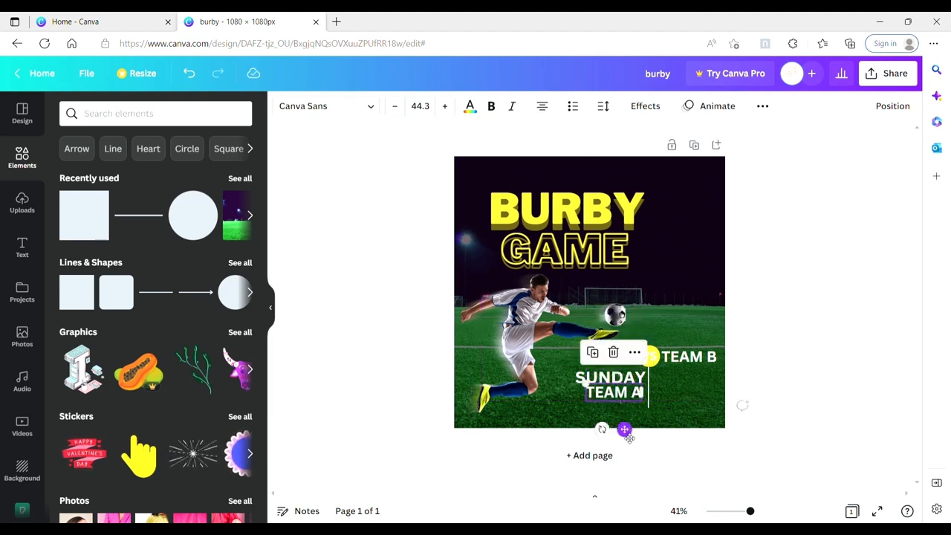
{"action": "double_click", "coordinate": [605, 399]}
{"action": "type", "text": "SUN CITY S"}
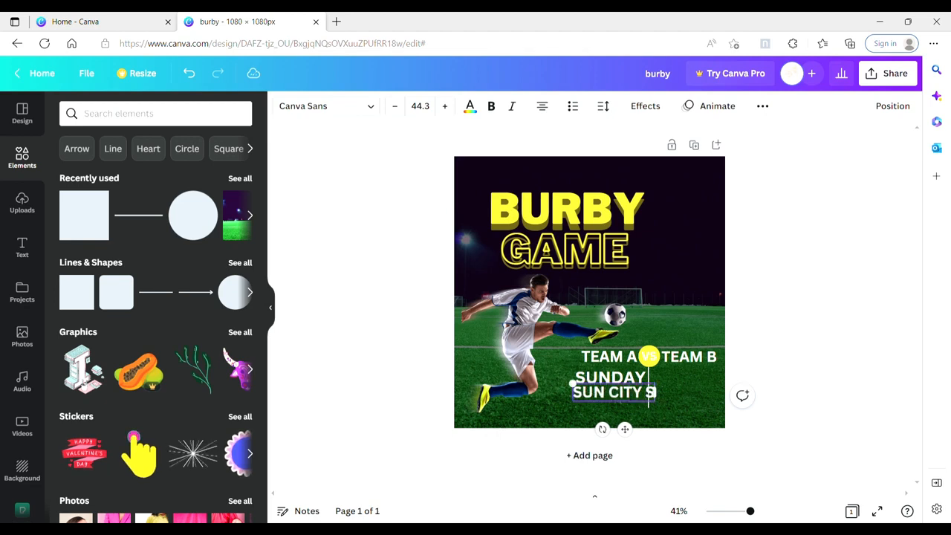
{"action": "type", "text": "TADIO"}
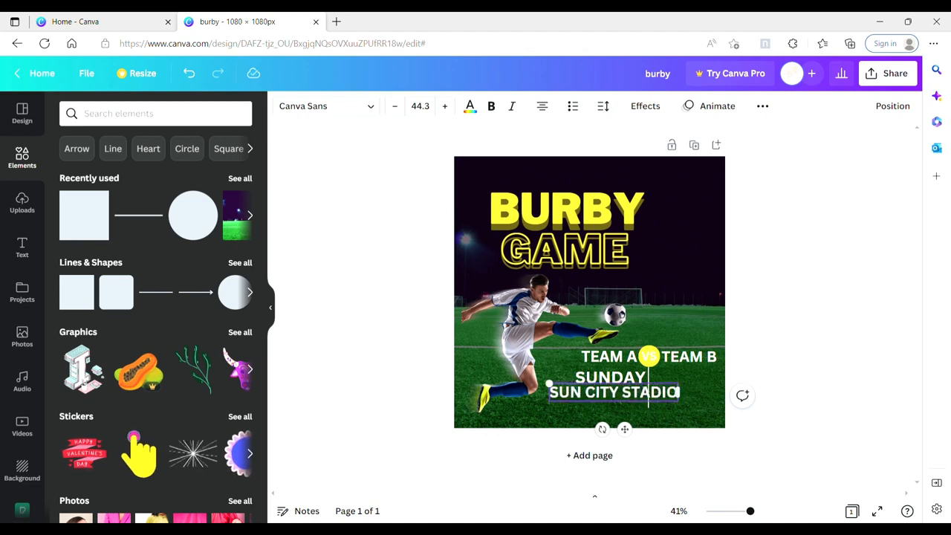
{"action": "key", "text": "BackSpace"}
{"action": "type", "text": "UM"}
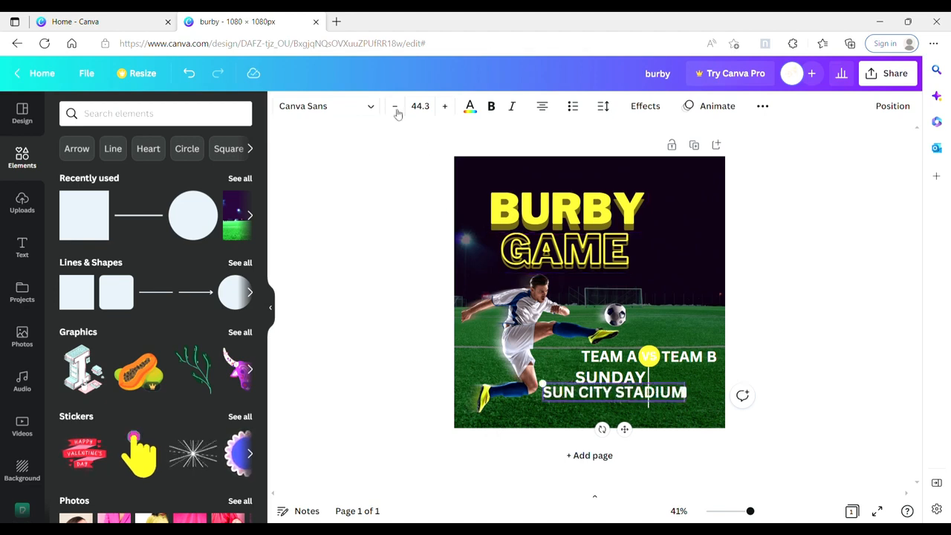
Set the "SUN CITY STADIUM" text size to 30.3 and align its right edge with "SUNDAY", left of the divider
{"action": "left_click_drag", "start_coordinate": [396, 109], "coordinate": [396, 108]}
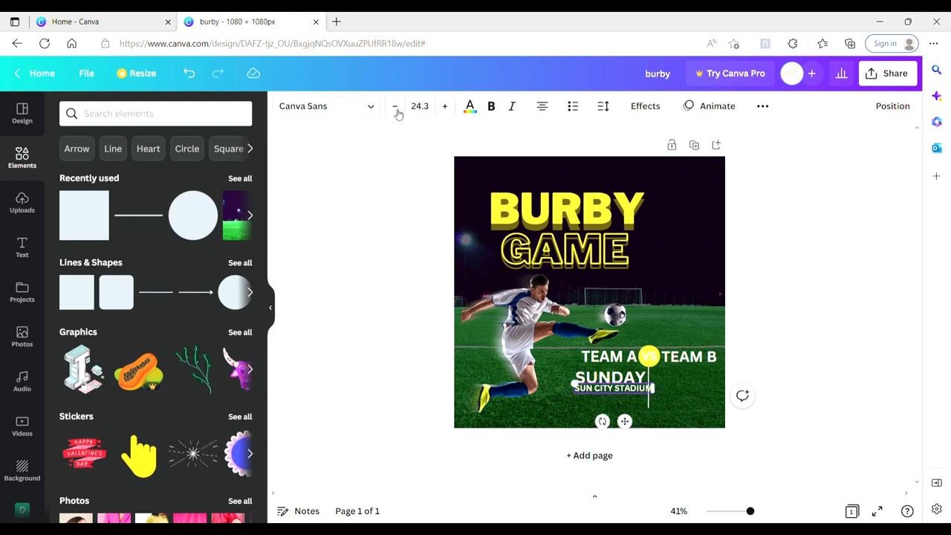
{"action": "left_click", "coordinate": [445, 106]}
{"action": "left_click", "coordinate": [445, 106]}
{"action": "left_click", "coordinate": [445, 106]}
{"action": "left_click", "coordinate": [445, 106]}
{"action": "left_click", "coordinate": [445, 106]}
{"action": "left_click", "coordinate": [445, 106]}
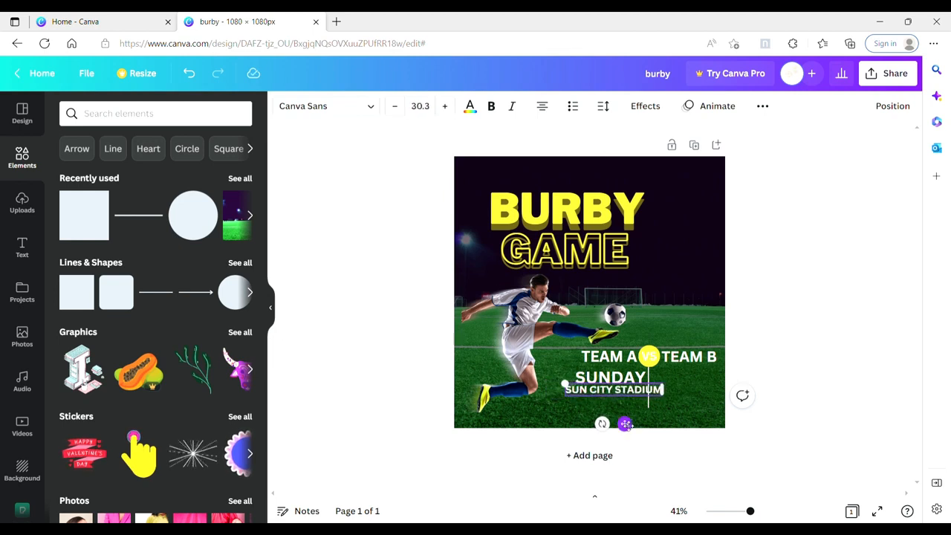
{"action": "left_click_drag", "start_coordinate": [626, 424], "coordinate": [615, 429]}
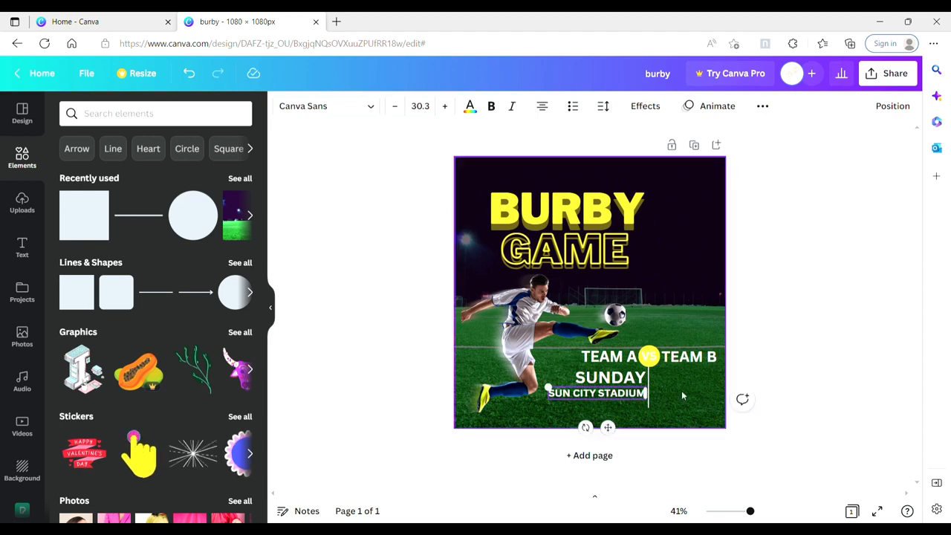
{"action": "left_click", "coordinate": [683, 396]}
Move "SUNDAY" and "SUN CITY STADIUM" together slightly down and left, away from the divider
{"action": "left_click", "coordinate": [628, 386]}
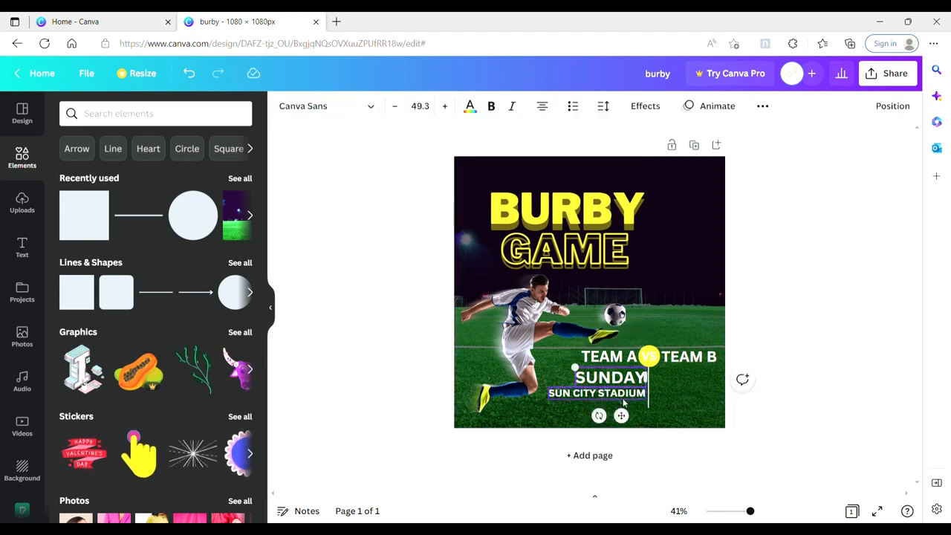
{"action": "left_click_drag", "start_coordinate": [628, 420], "coordinate": [628, 426]}
{"action": "key", "text": "ctrl+z"}
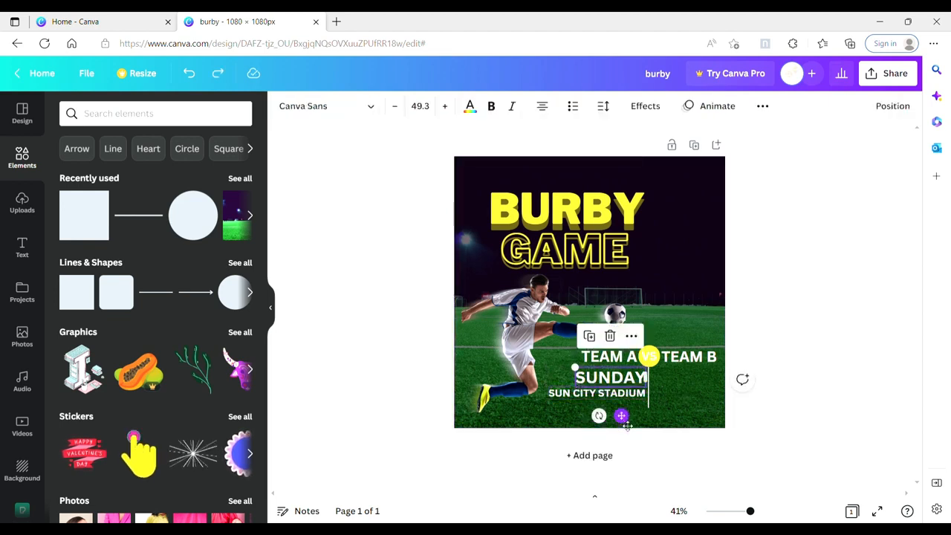
{"action": "left_click", "coordinate": [628, 397], "text": "shift"}
{"action": "left_click_drag", "start_coordinate": [615, 431], "coordinate": [613, 435]}
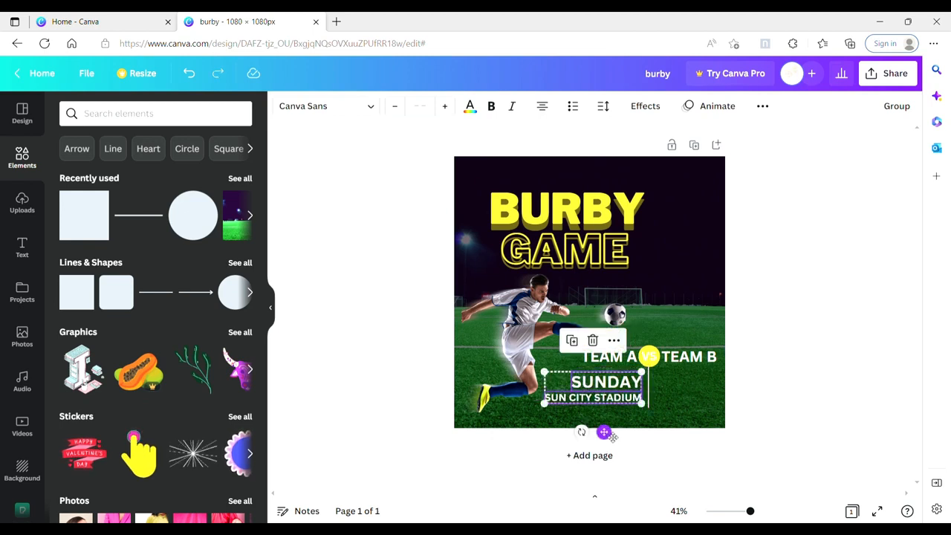
{"action": "left_click", "coordinate": [665, 425]}
Duplicate the "SUNDAY" label, place the copy right of the divider below "TEAM B", and change its text to "20:00"
{"action": "left_click", "coordinate": [636, 385]}
{"action": "key", "text": "ctrl+d"}
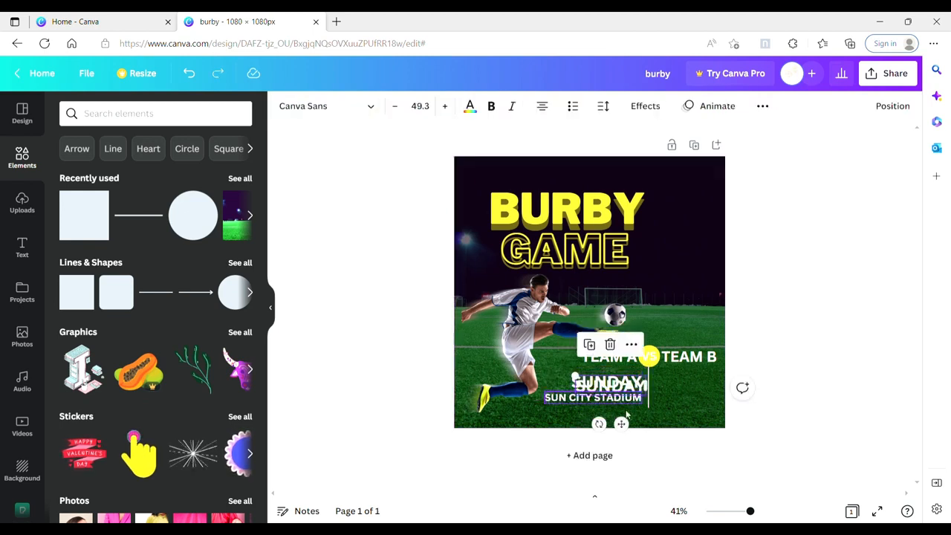
{"action": "left_click_drag", "start_coordinate": [626, 426], "coordinate": [706, 432]}
{"action": "double_click", "coordinate": [709, 392]}
{"action": "left_click", "coordinate": [717, 392]}
{"action": "key", "text": "Return"}
{"action": "type", "text": ":"}
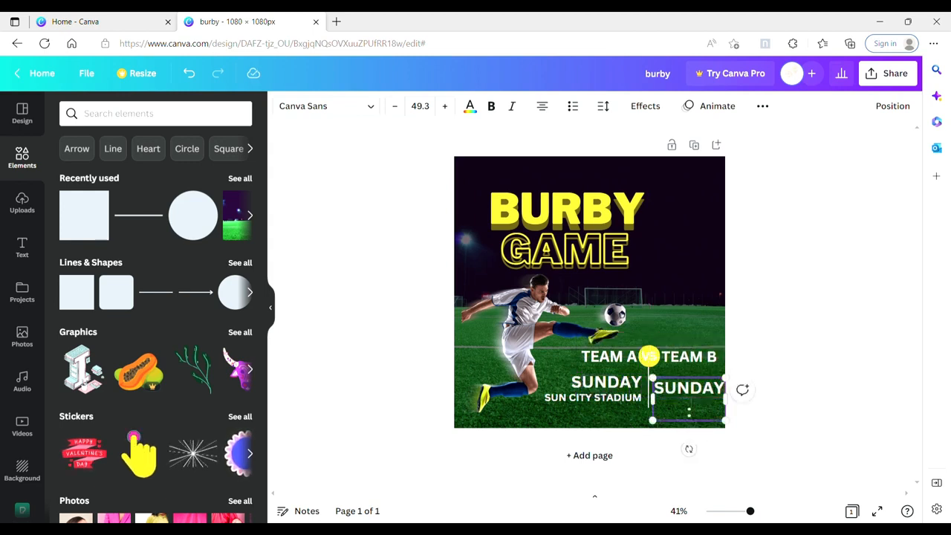
{"action": "key", "text": "ctrl+a"}
{"action": "left_click", "coordinate": [691, 412]}
{"action": "key", "text": "ctrl+a"}
{"action": "type", "text": "20:00"}
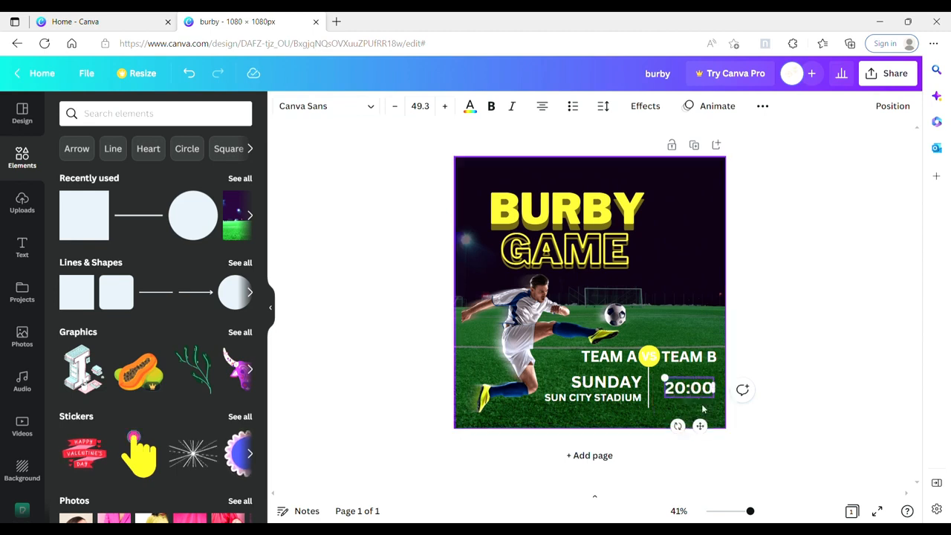
Nudge the "20:00" text slightly left toward the divider
{"action": "left_click", "coordinate": [640, 412]}
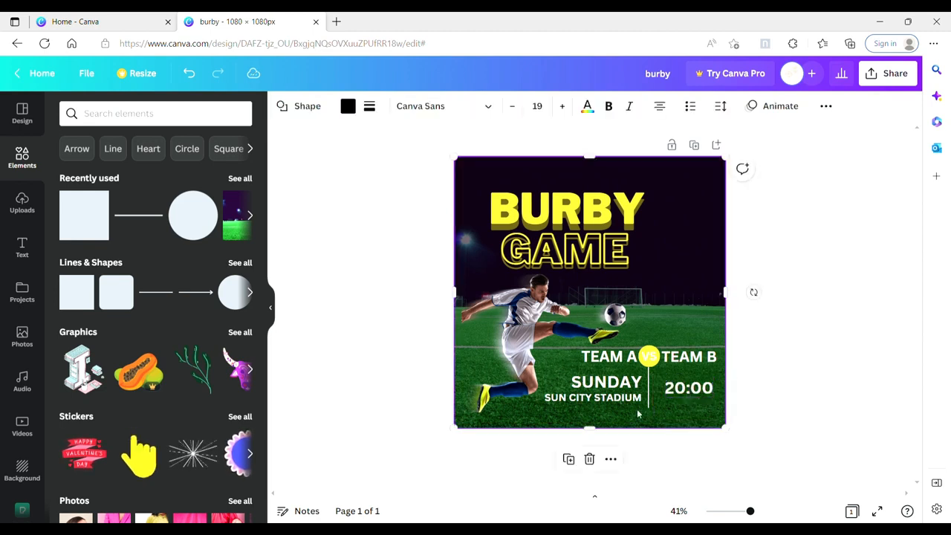
{"action": "left_click", "coordinate": [697, 388]}
{"action": "left_click_drag", "start_coordinate": [701, 427], "coordinate": [702, 431]}
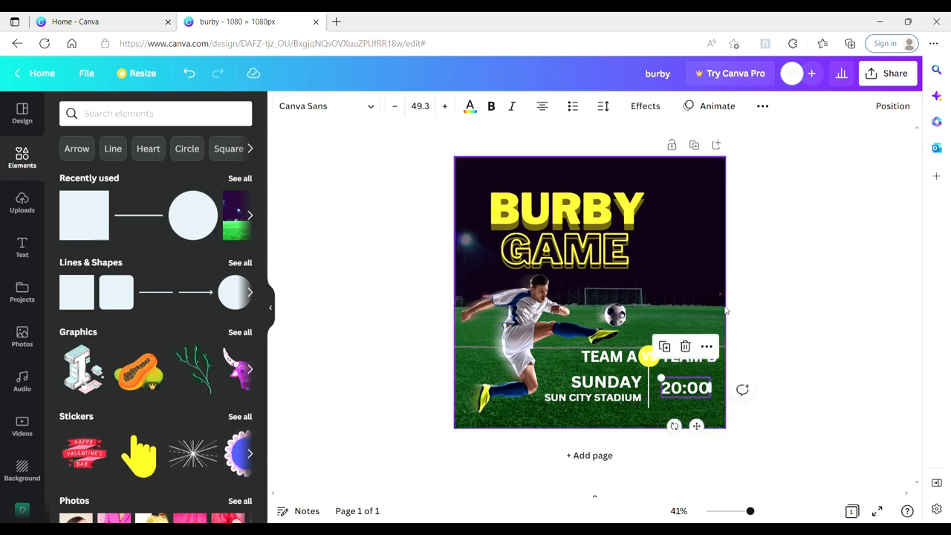
{"action": "left_click", "coordinate": [809, 320]}
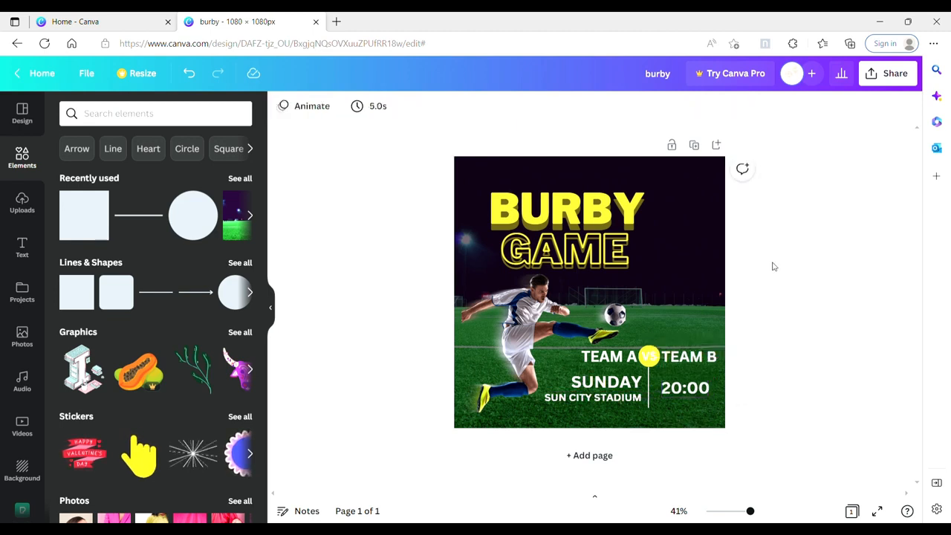
Clear space around the finished poster and examine it enlarged to 53%
{"action": "left_click", "coordinate": [271, 307]}
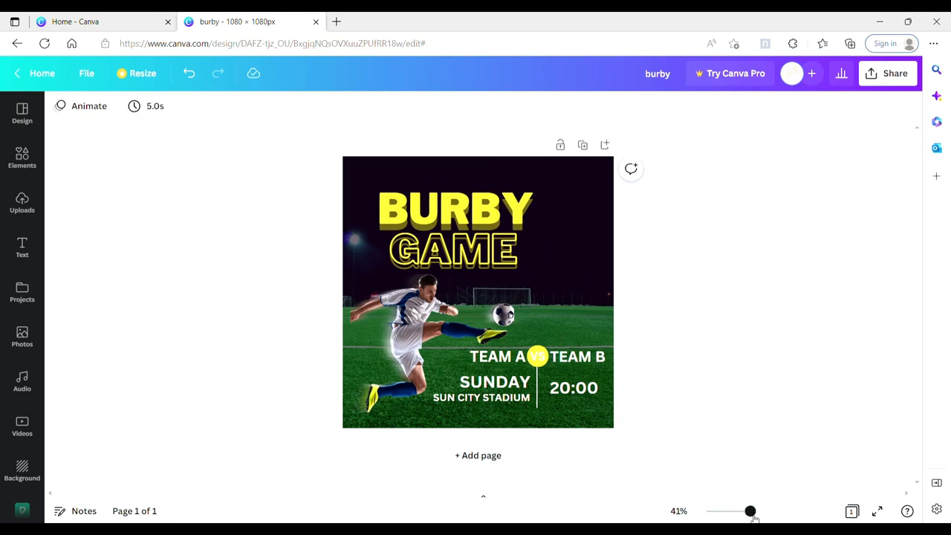
{"action": "mouse_move", "coordinate": [751, 513]}
{"action": "left_mouse_down"}
{"action": "mouse_move", "coordinate": [767, 516]}
{"action": "mouse_move", "coordinate": [759, 516]}
{"action": "left_mouse_up"}
{"action": "left_click_drag", "start_coordinate": [917, 354], "coordinate": [918, 347]}
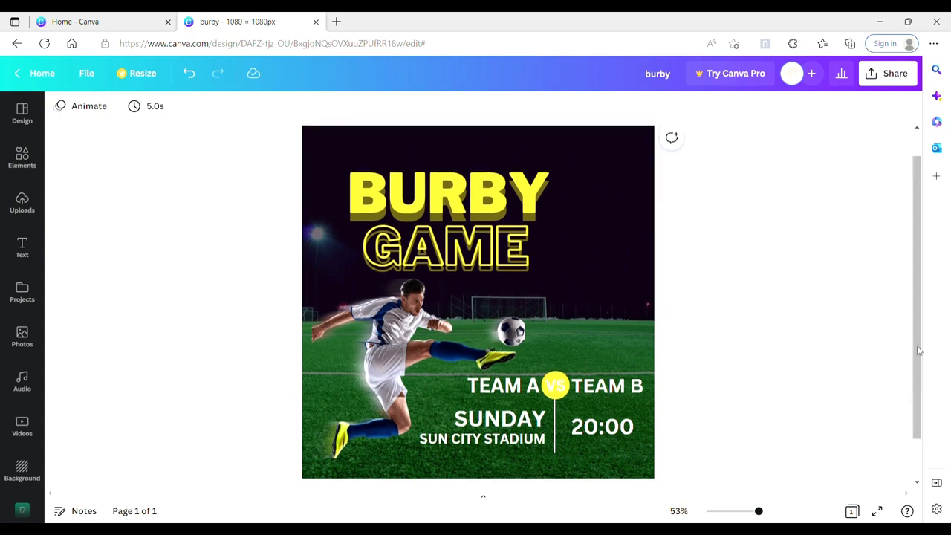